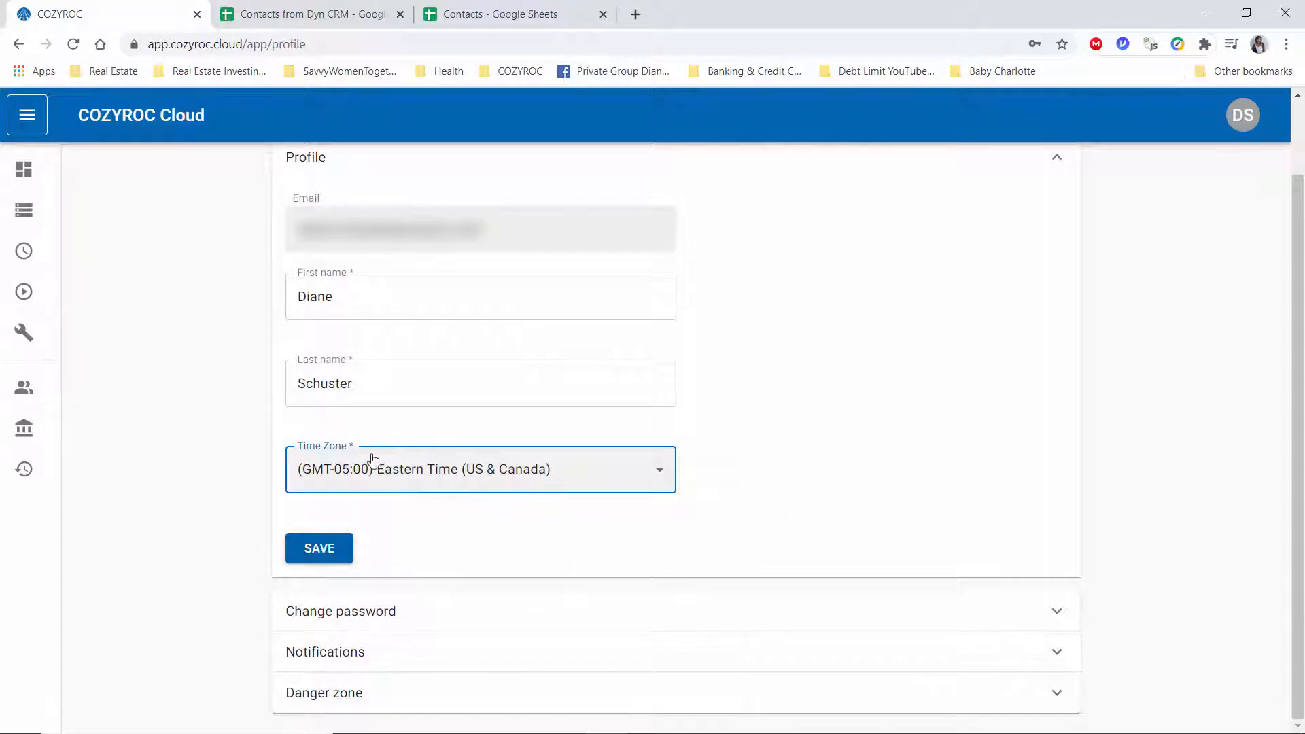
Step: Save the profile with the Eastern Time (US & Canada) time zone and dismiss the notification
click(310, 557)
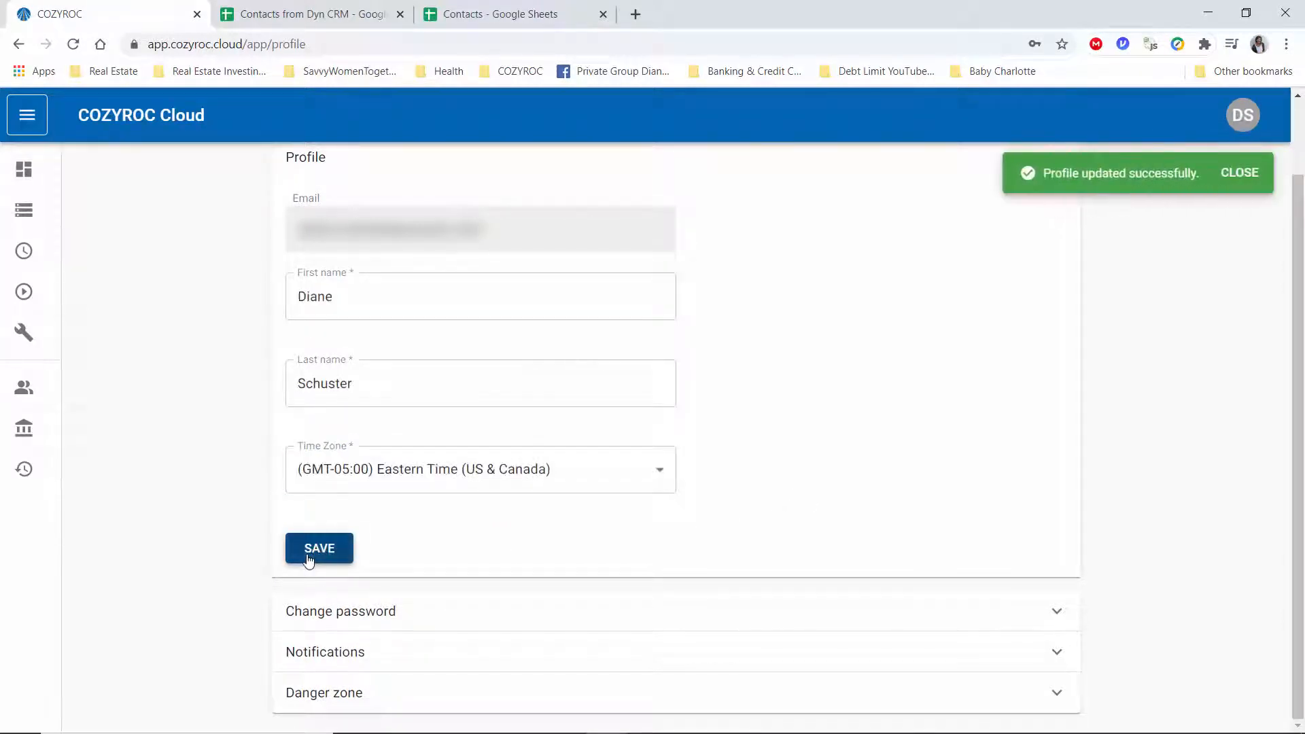
click(1249, 178)
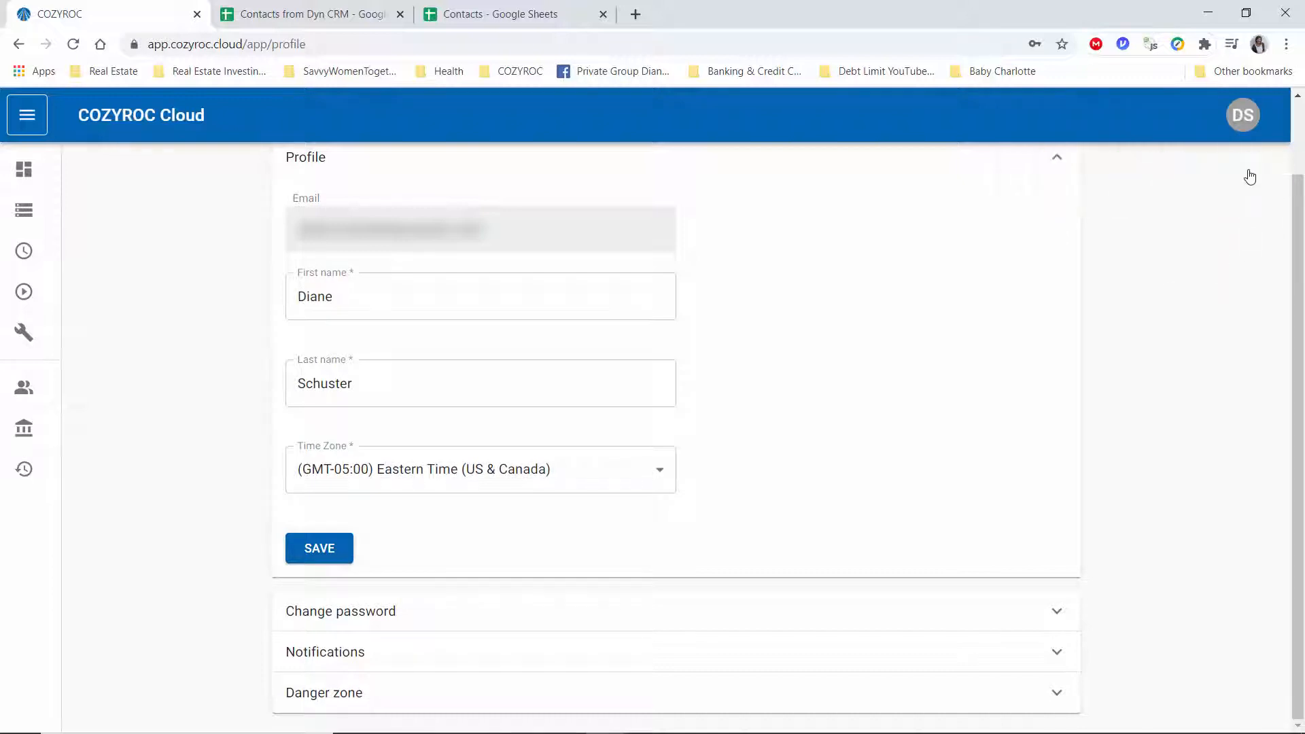
Step: Open the CRM to Google Sheets package and start creating a scheduled job for it
click(27, 116)
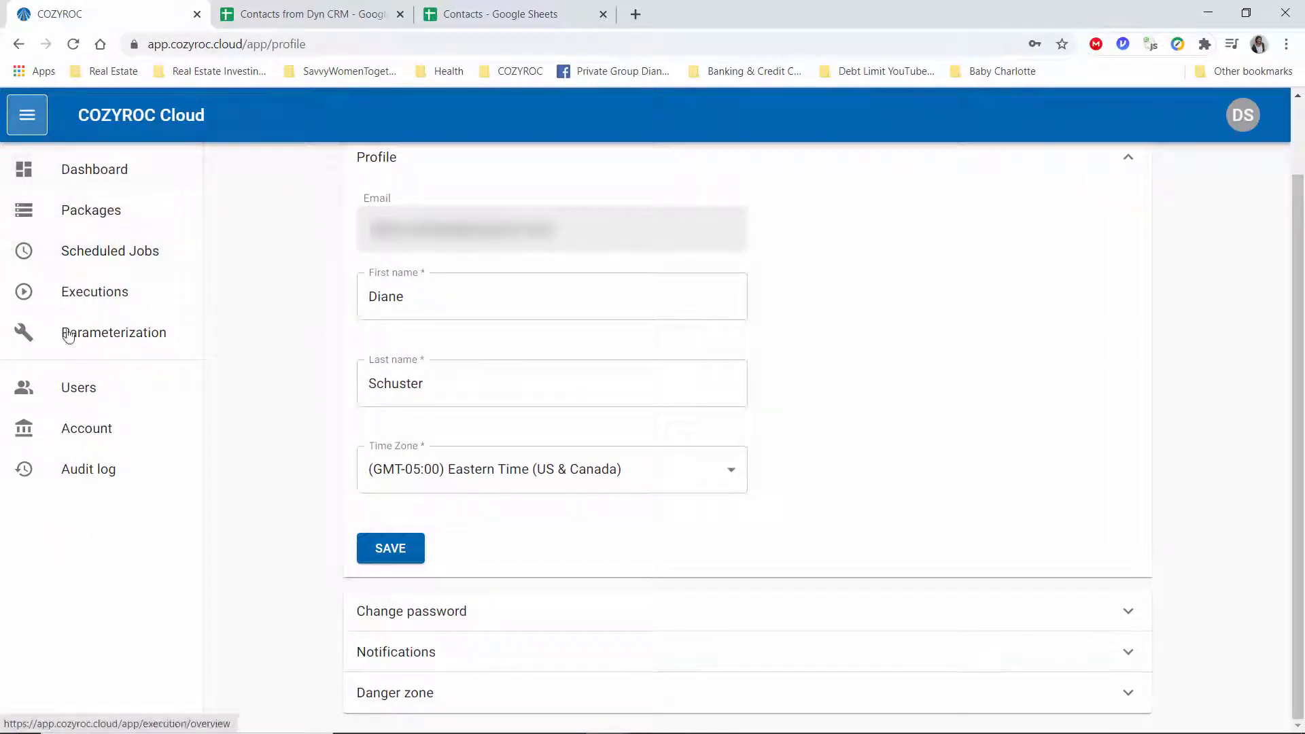
click(95, 214)
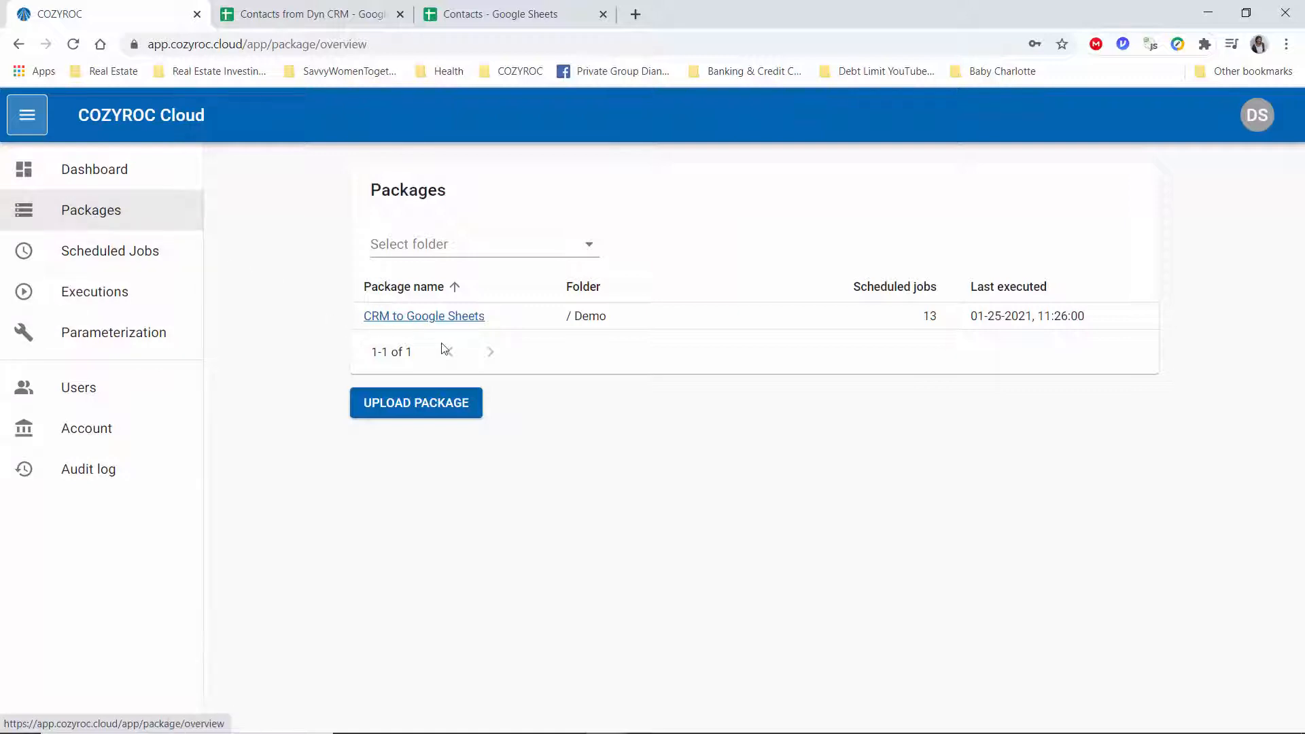
click(436, 320)
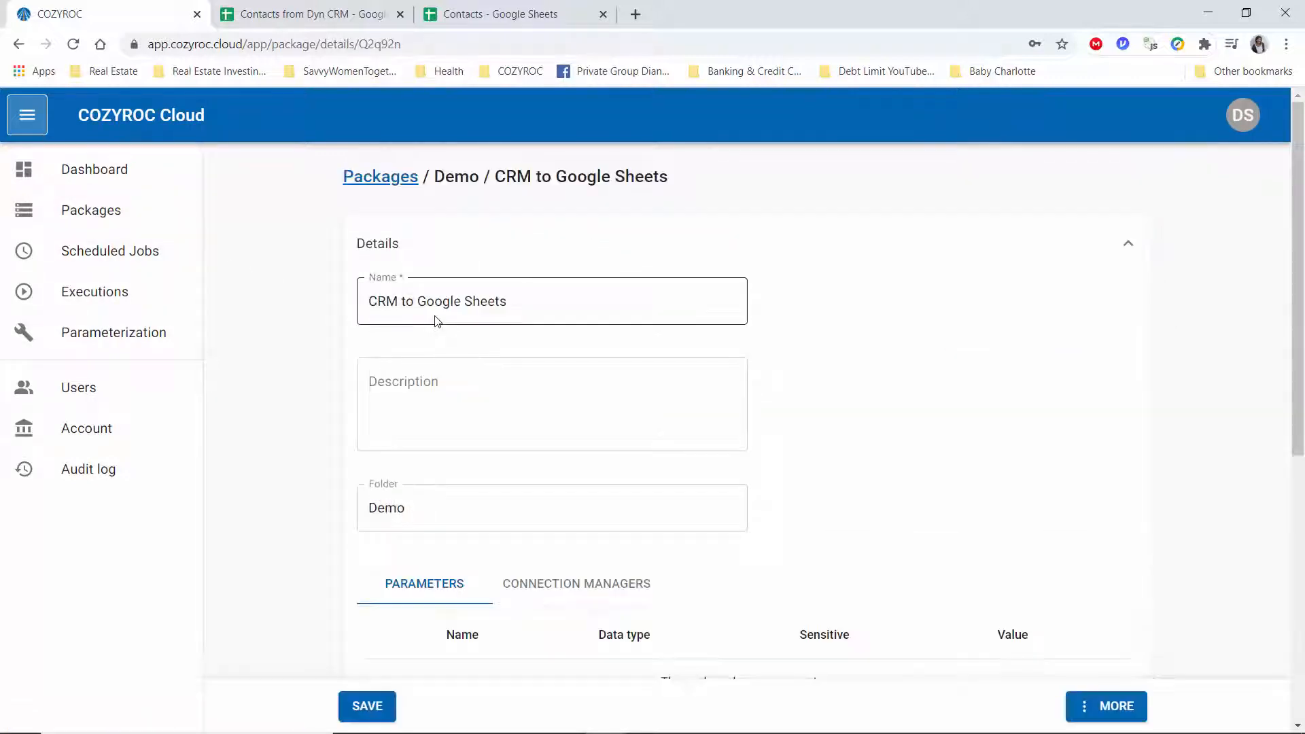
scroll(863, 428, down, 1)
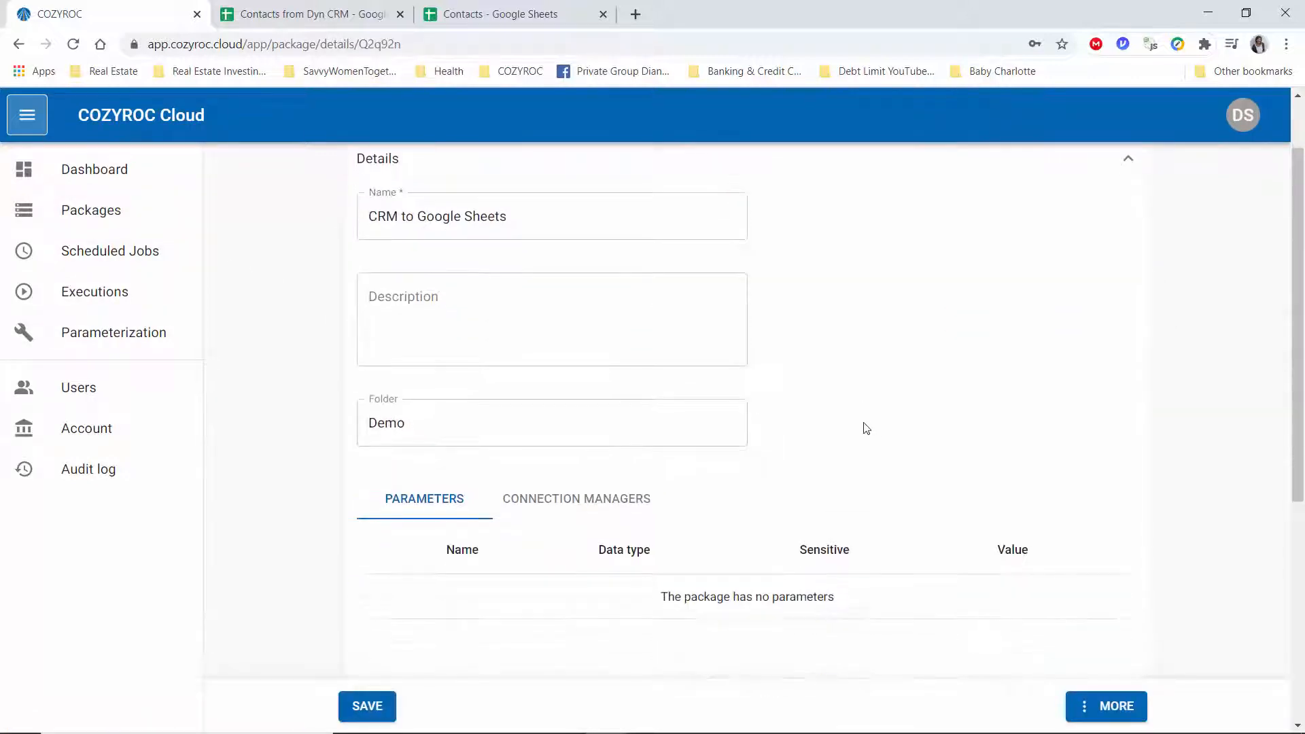
click(1125, 711)
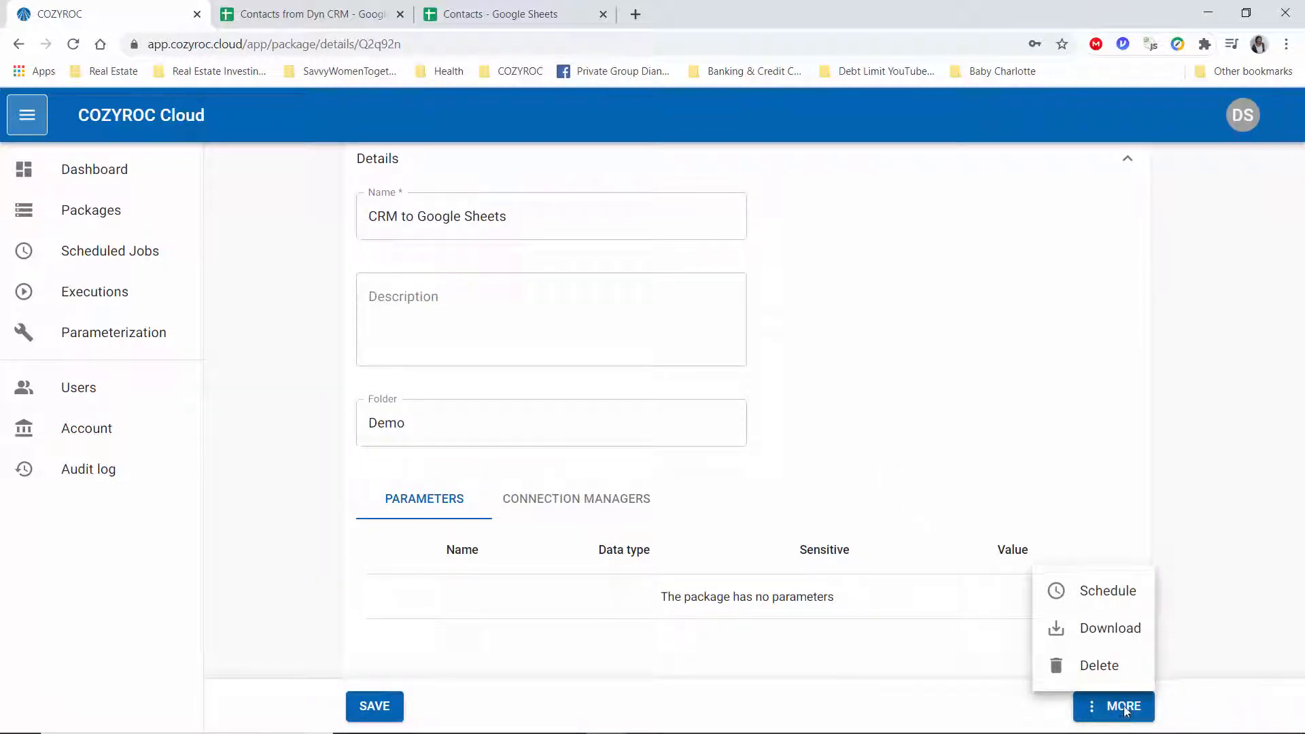
click(1109, 591)
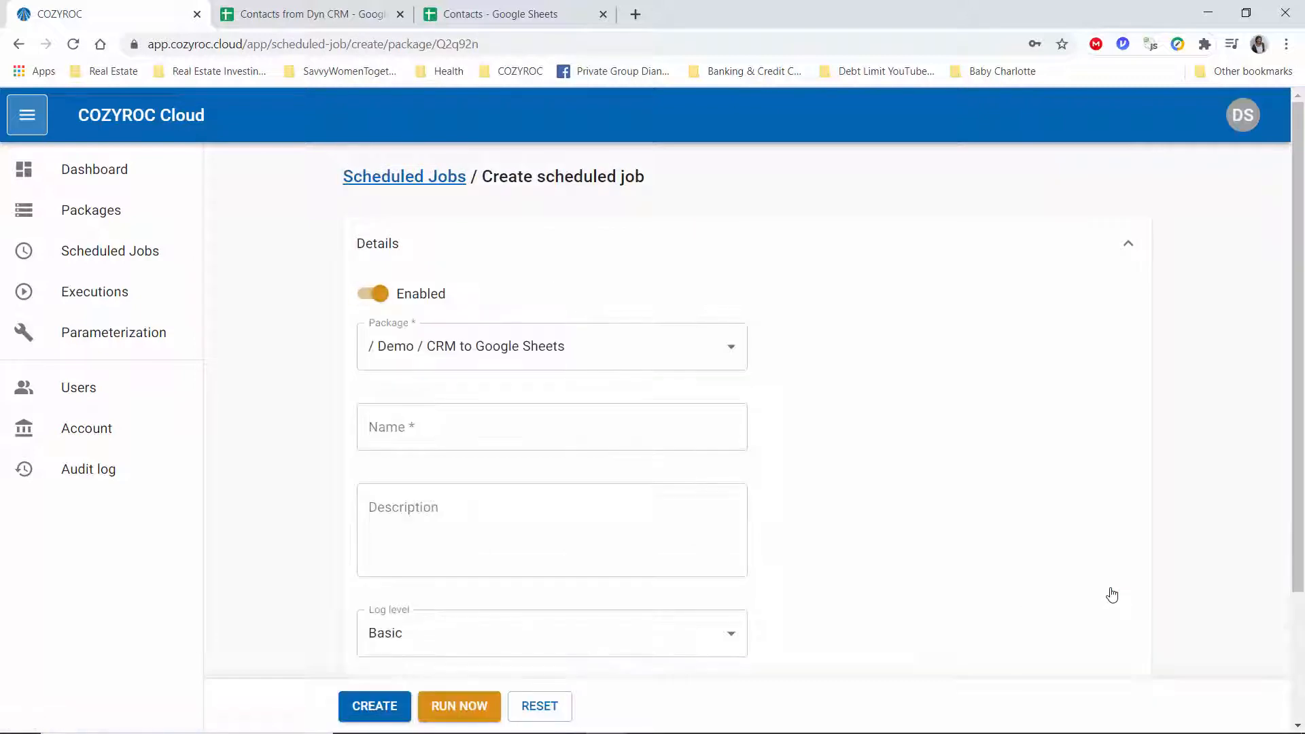
Step: Name the scheduled job "Schedule package 10" and keep its log level at Basic
click(505, 429)
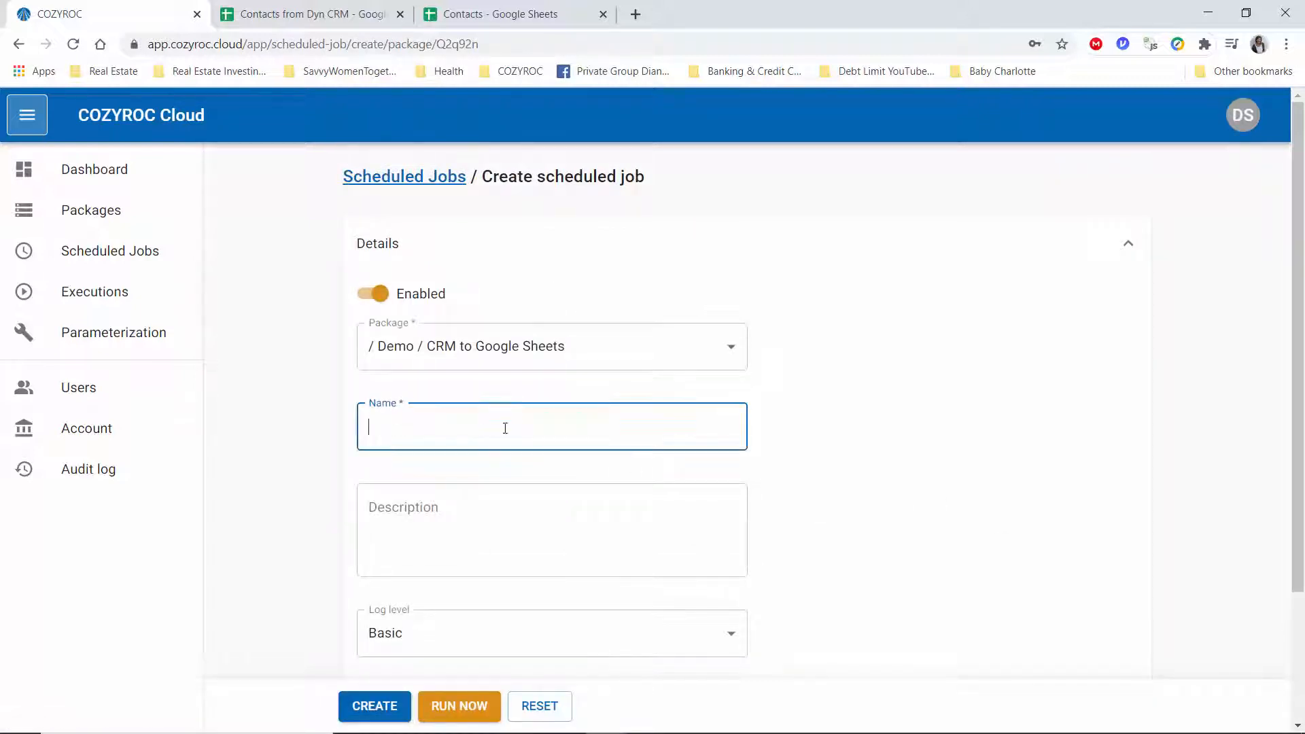
text(Schedule package )
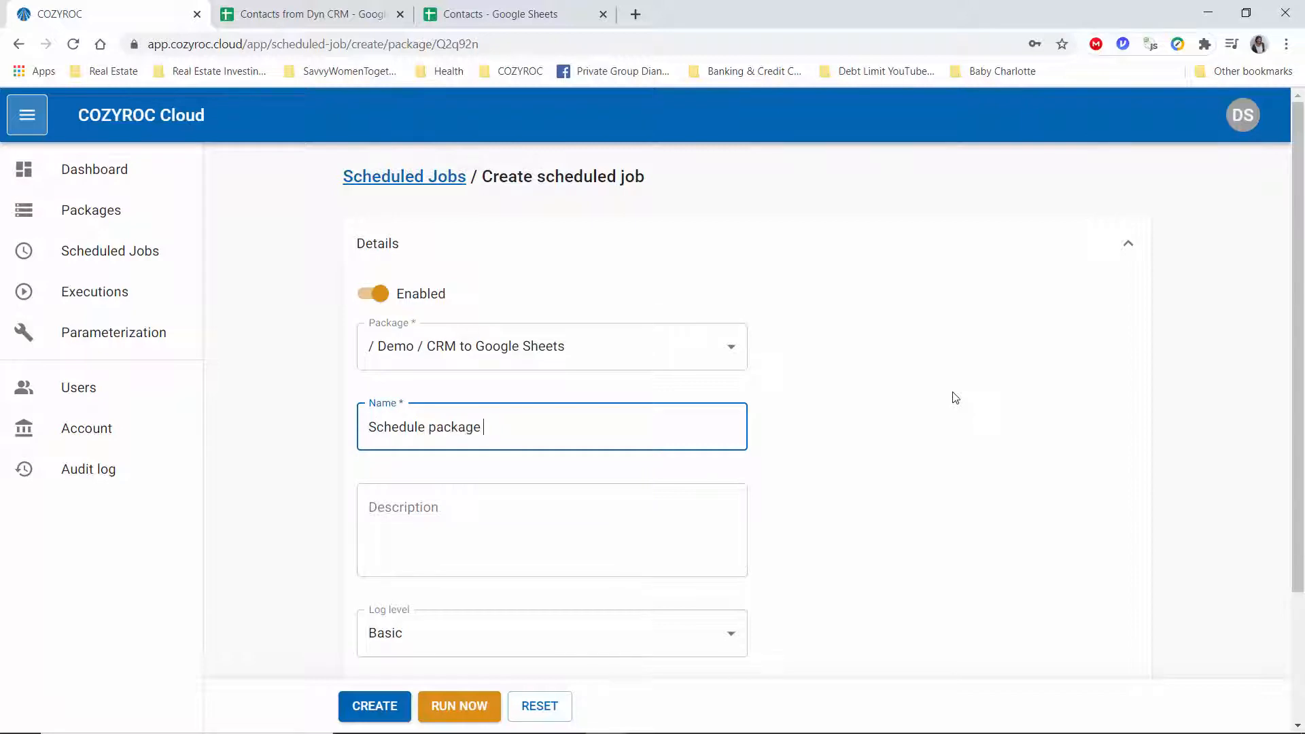
text(10)
scroll(845, 498, down, 3)
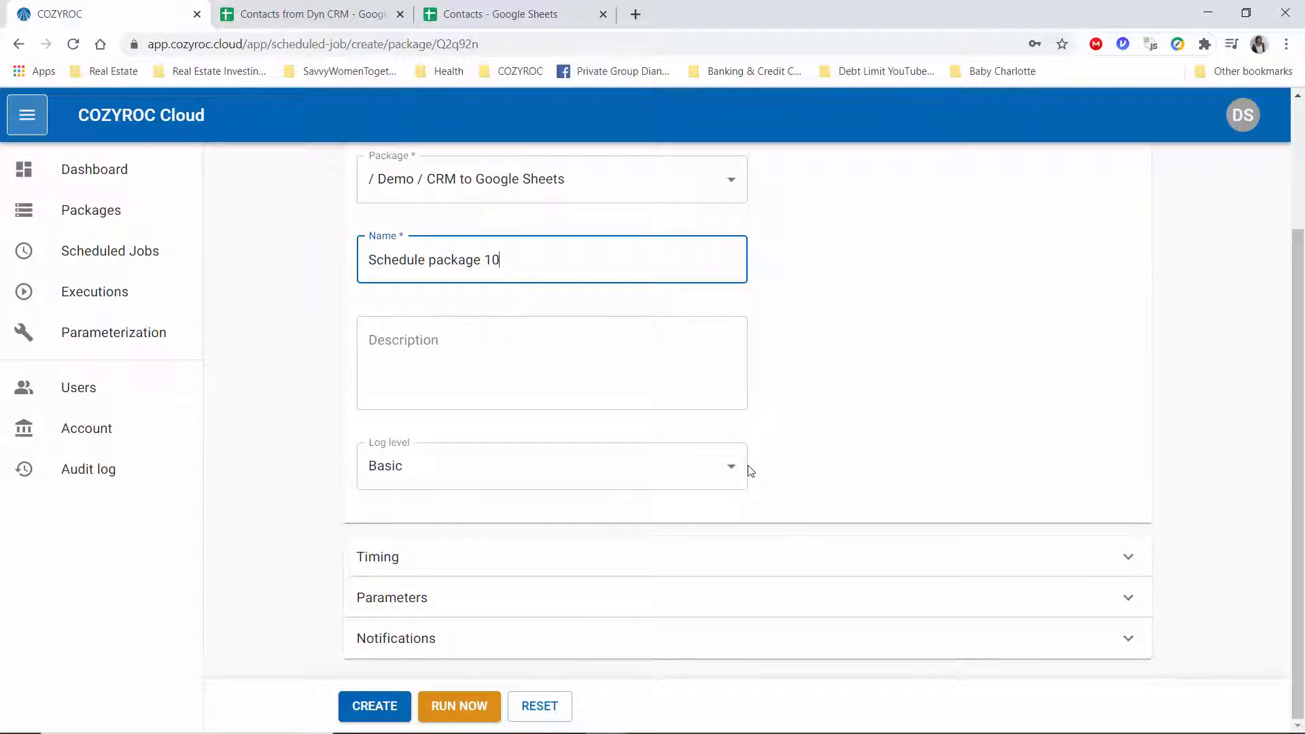
click(727, 468)
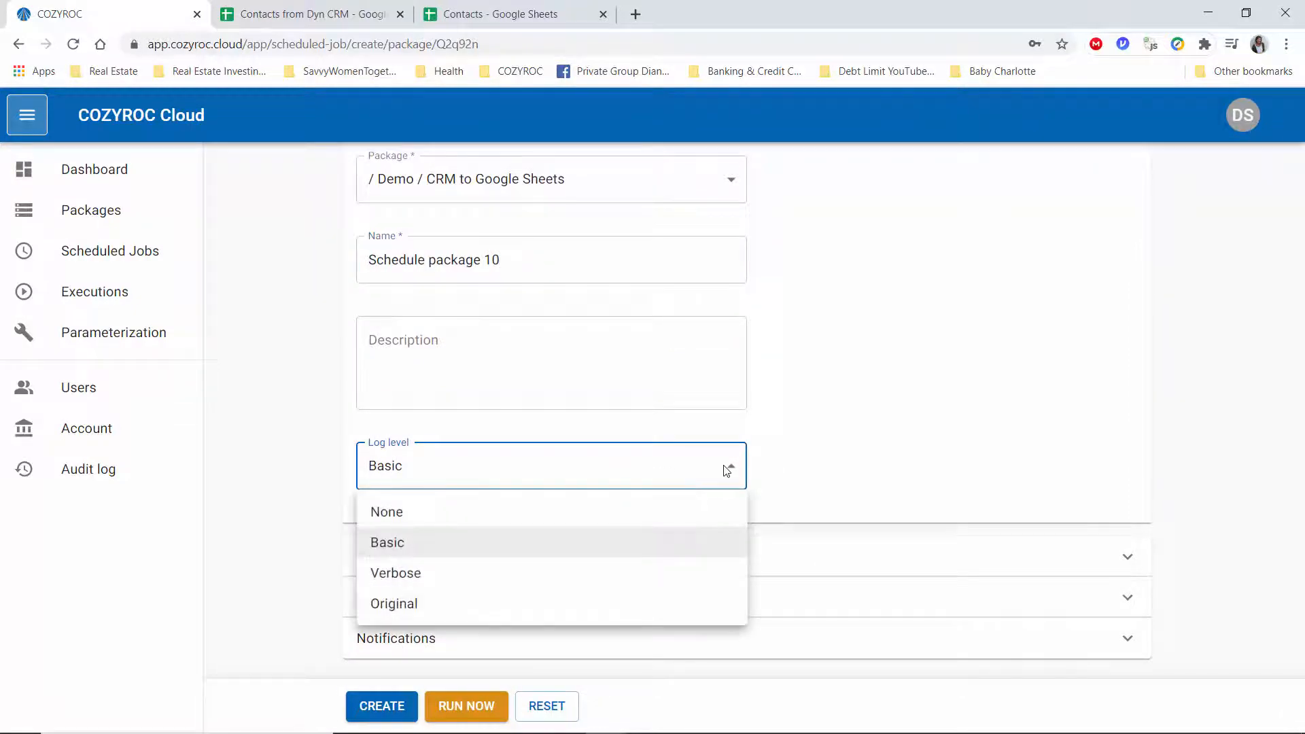
click(727, 468)
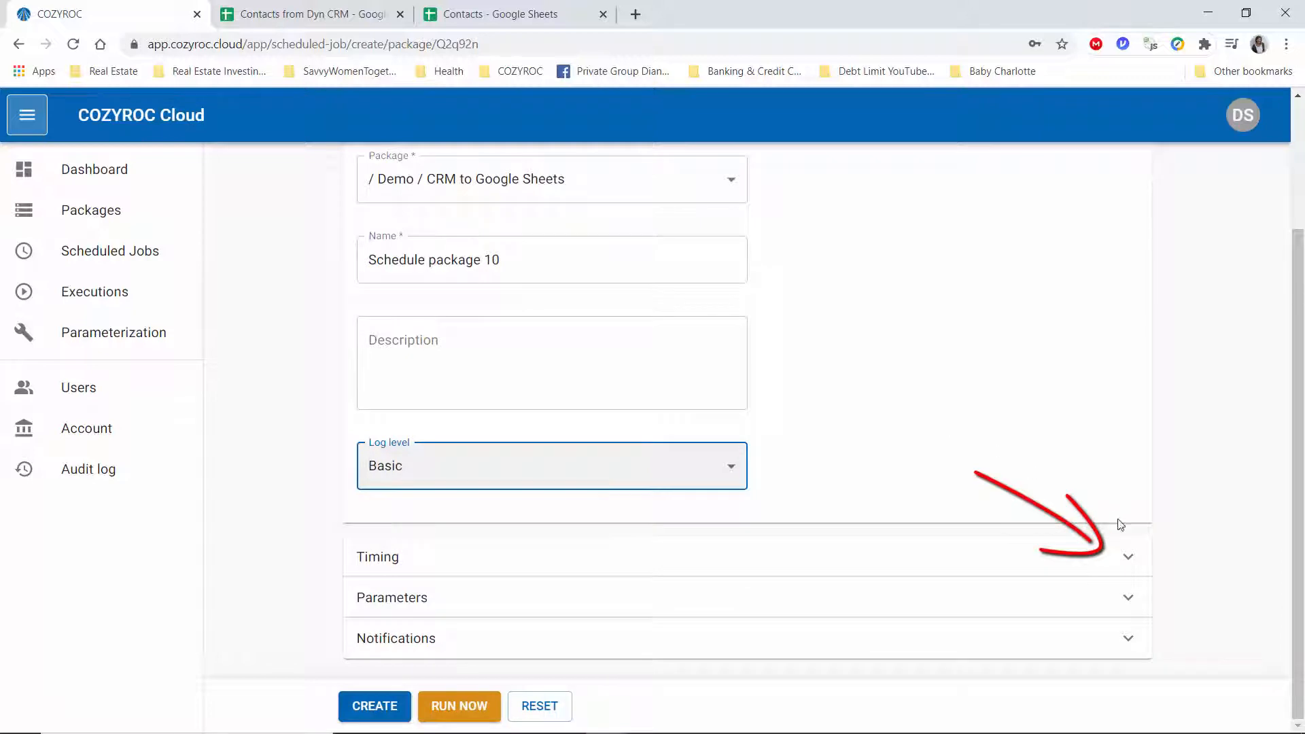
Step: Set the job's timing to Eastern Time (US & Canada) with a One time schedule type
click(1128, 557)
scroll(1094, 523, down, 2)
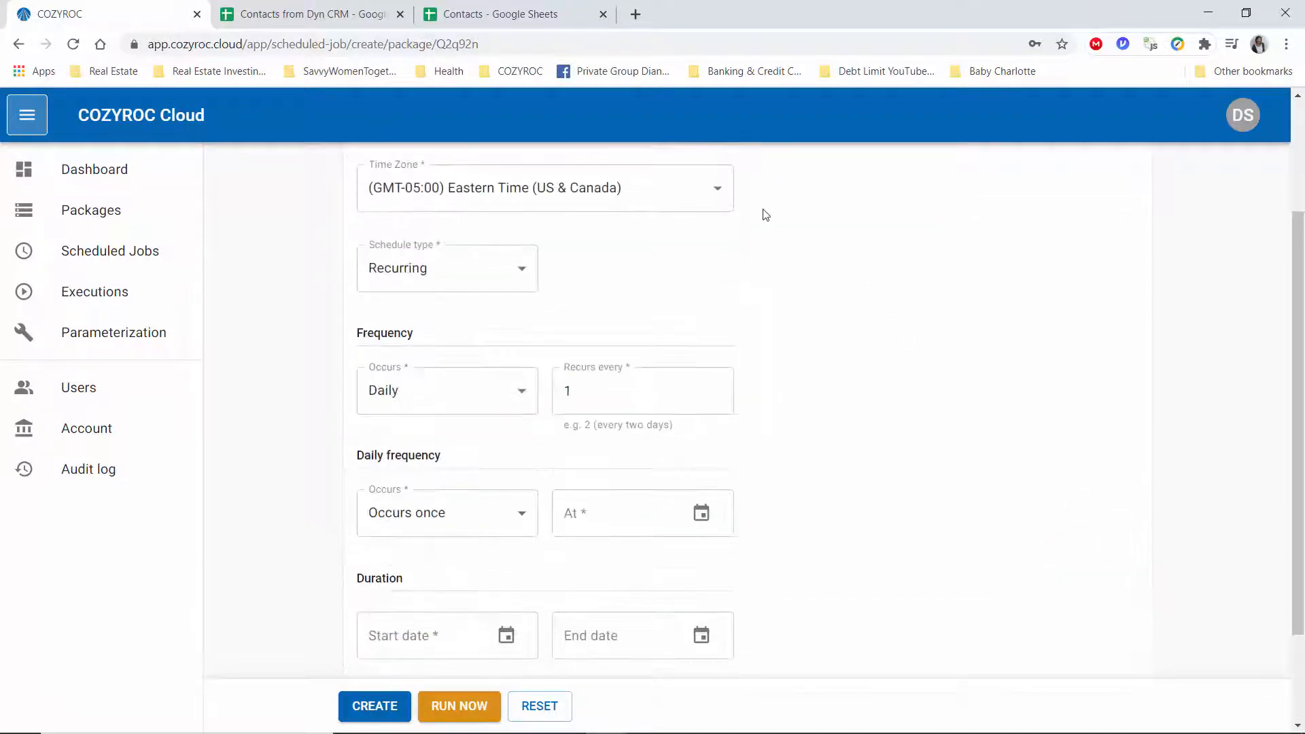
click(715, 193)
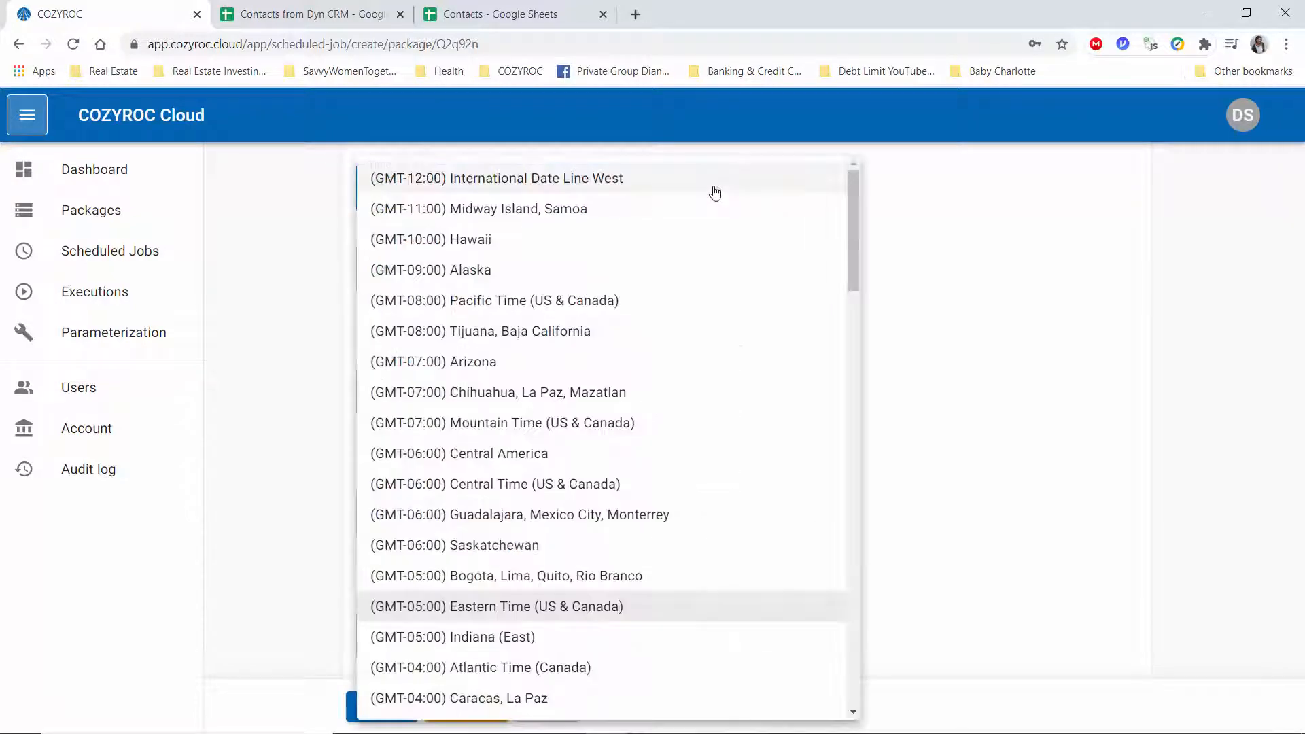
click(485, 608)
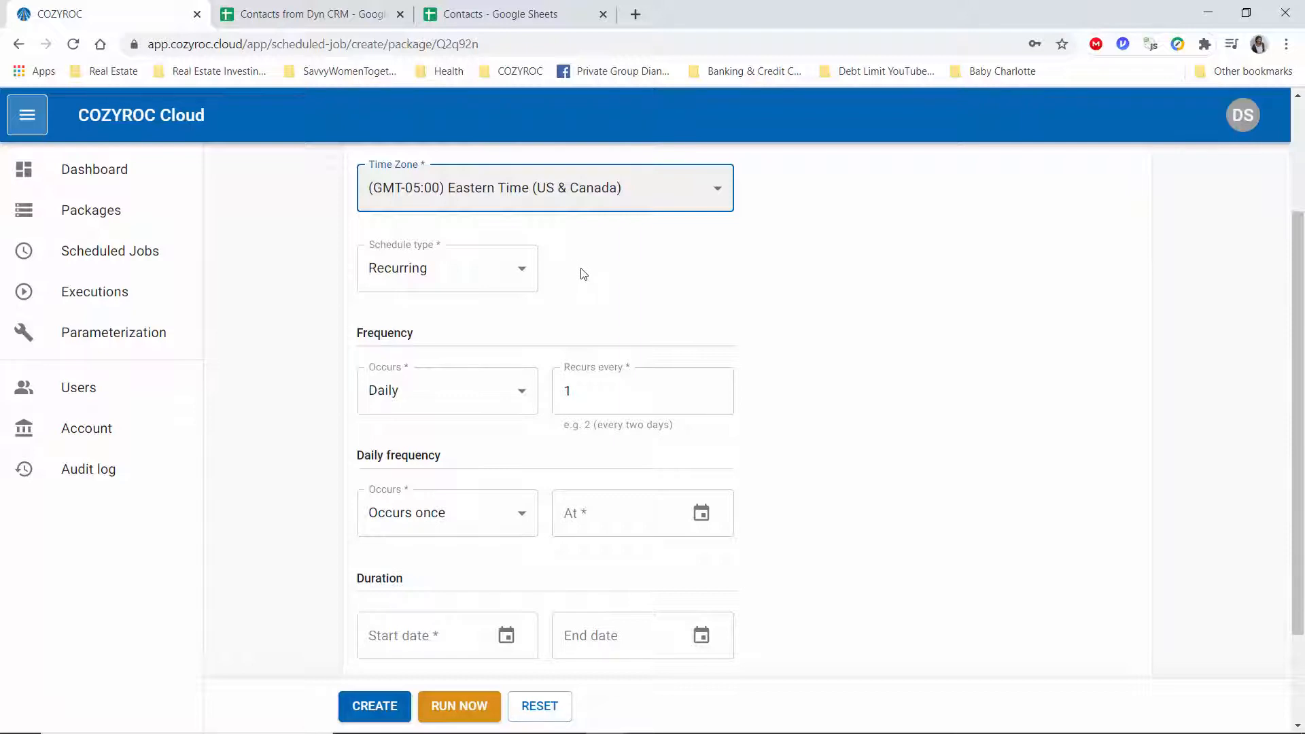
click(524, 268)
click(430, 347)
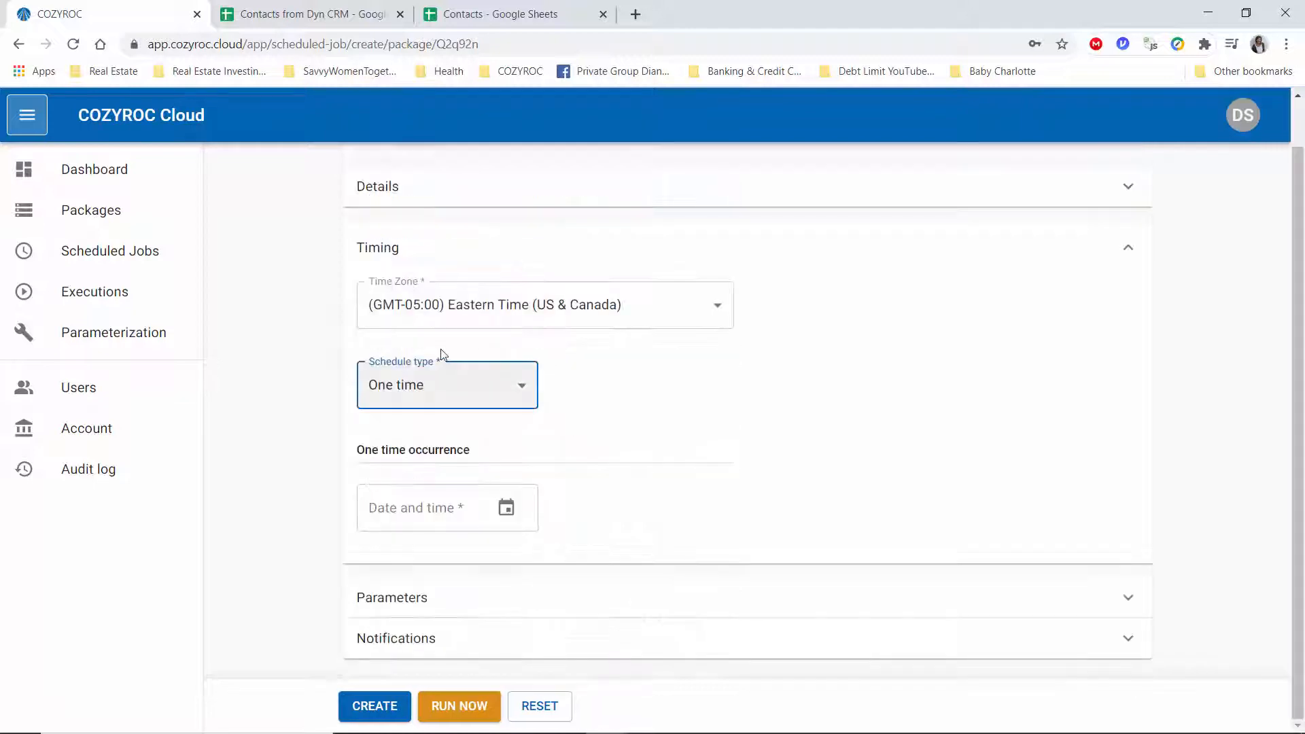
Step: Set the one-time occurrence to January 25, 2021 at 17:45
click(458, 507)
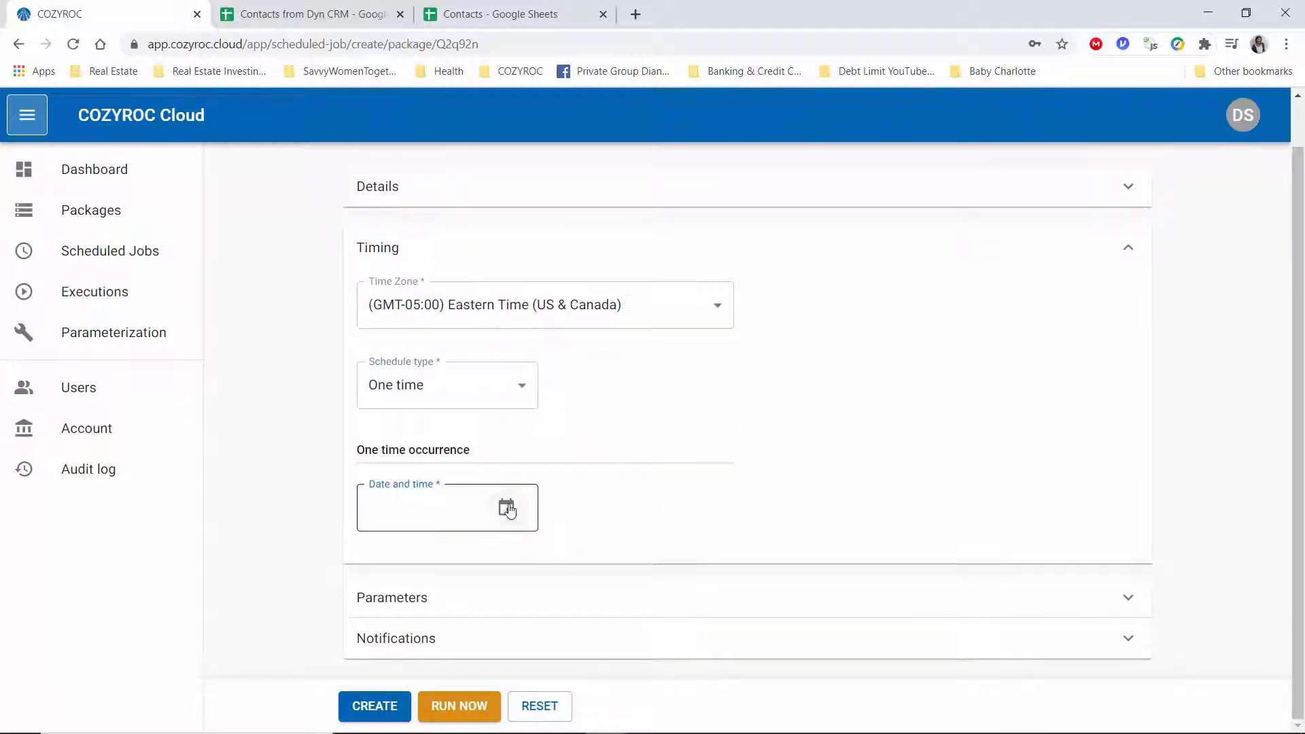
click(506, 507)
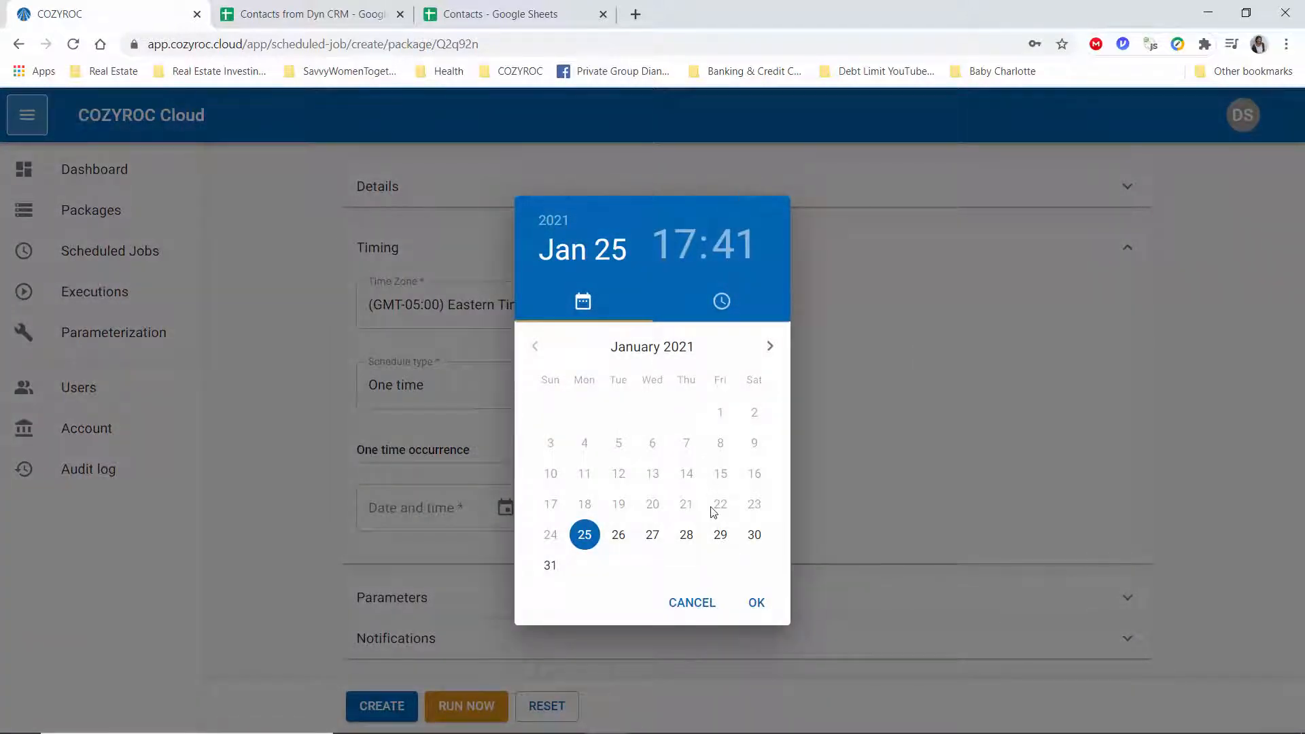
click(677, 245)
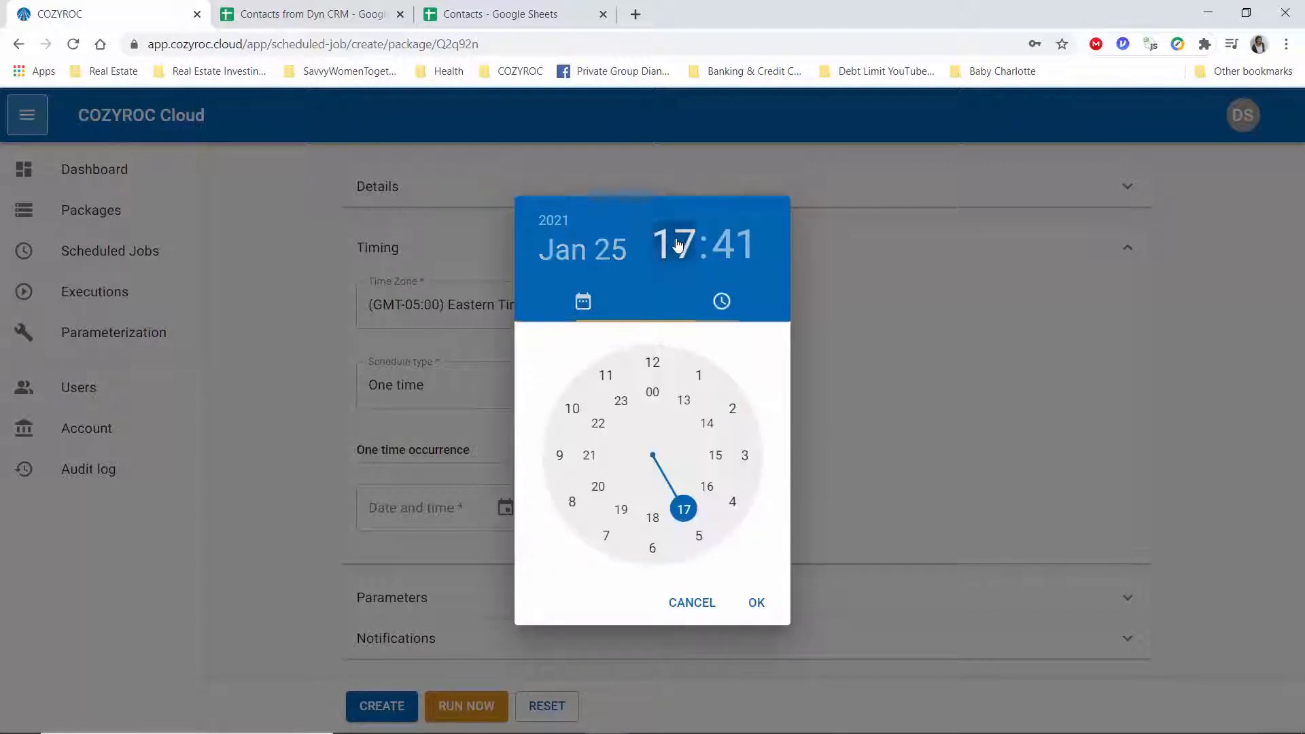
click(730, 246)
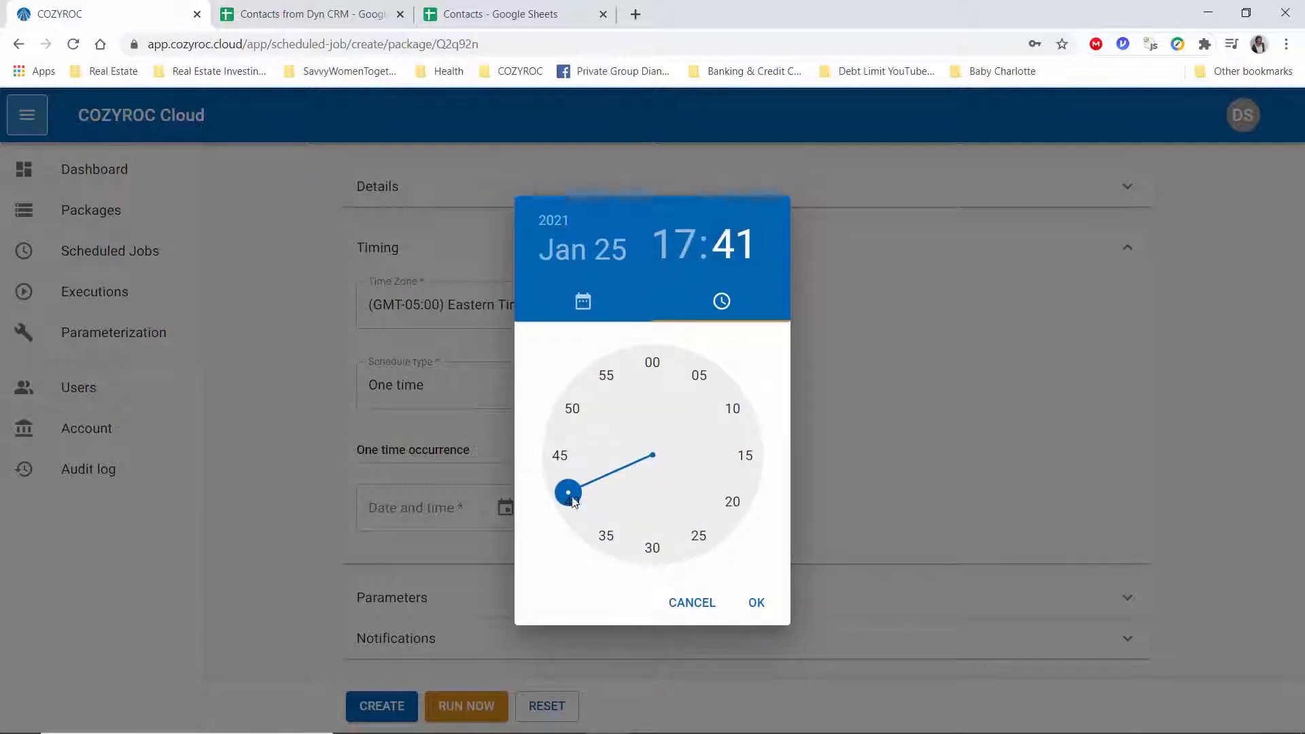
drag(567, 492, 559, 454)
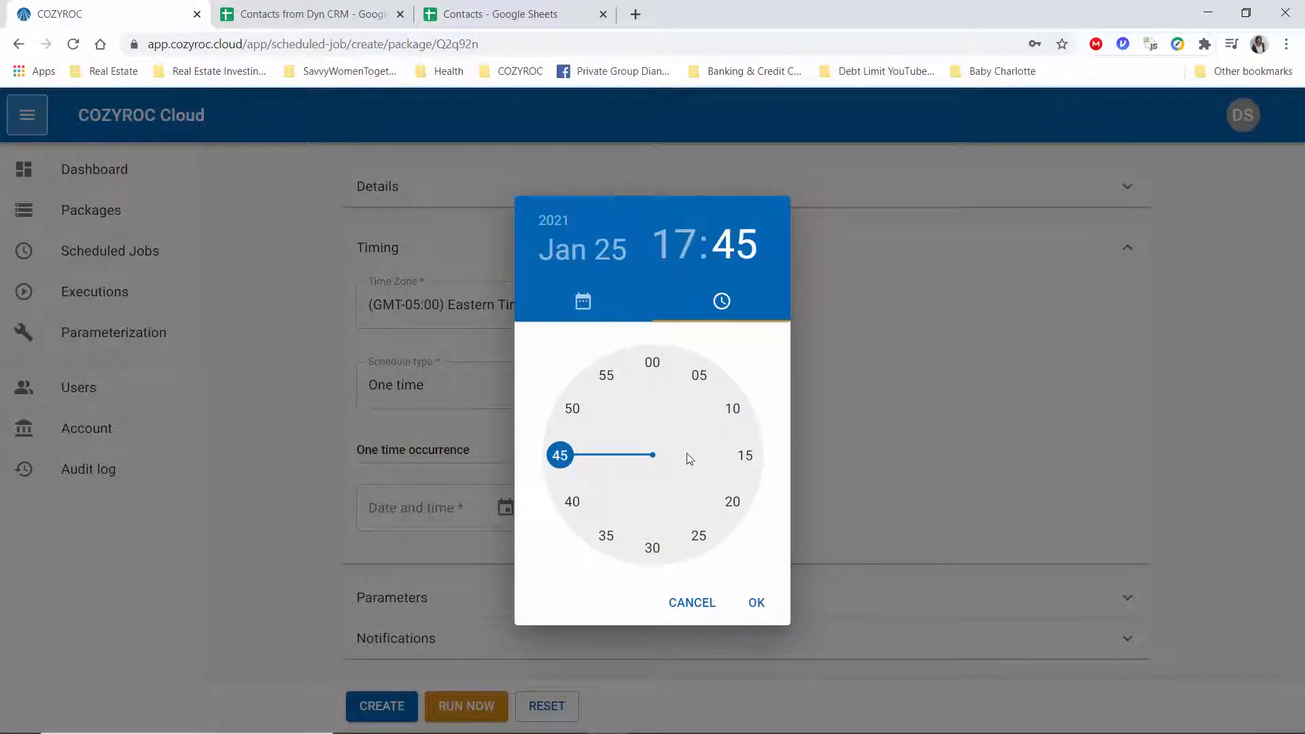
click(759, 607)
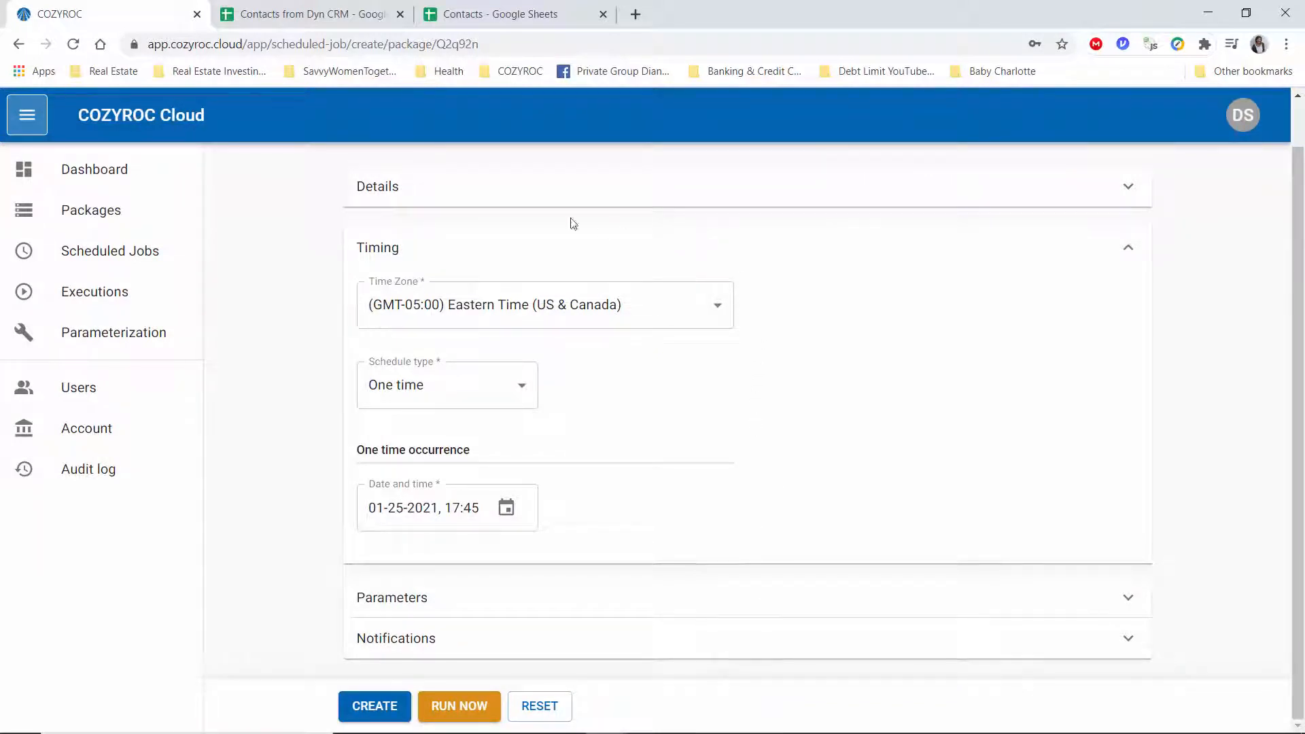
Step: Change the scheduled job's time zone to (GMT-04:00) Santiago
click(721, 310)
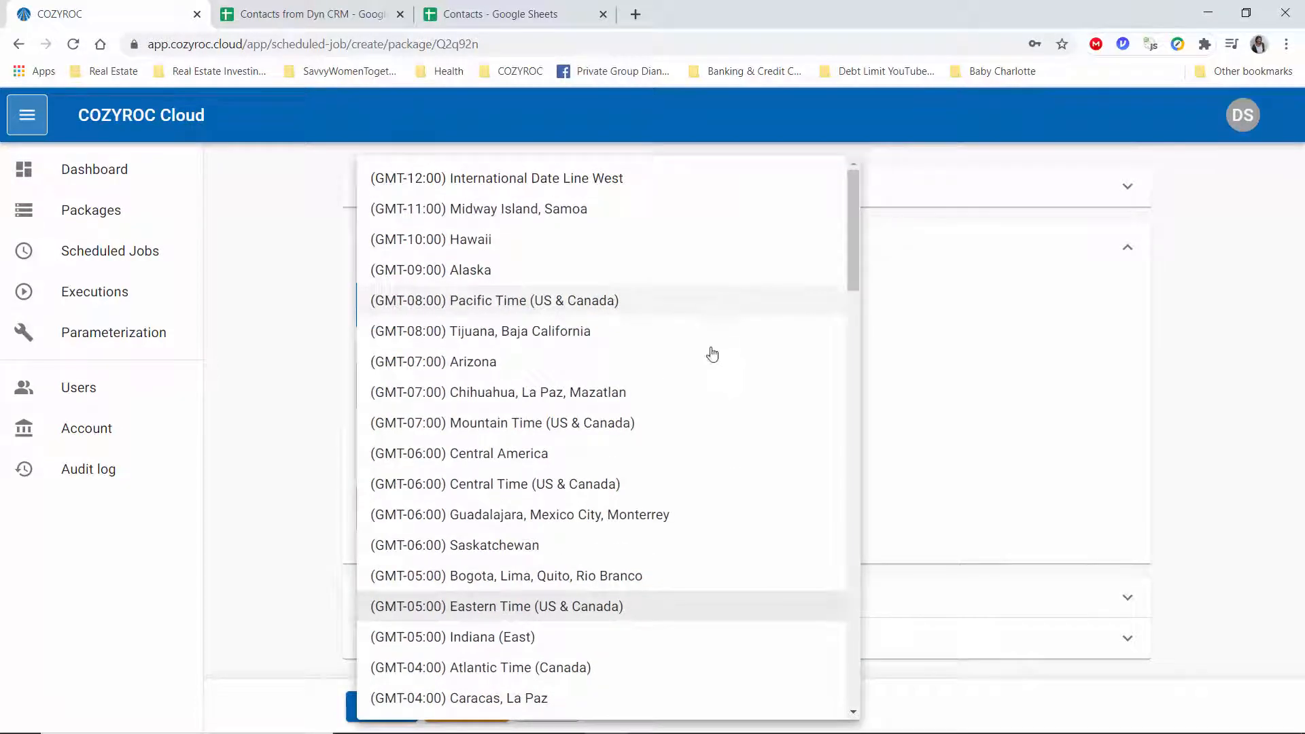
scroll(594, 668, down, 3)
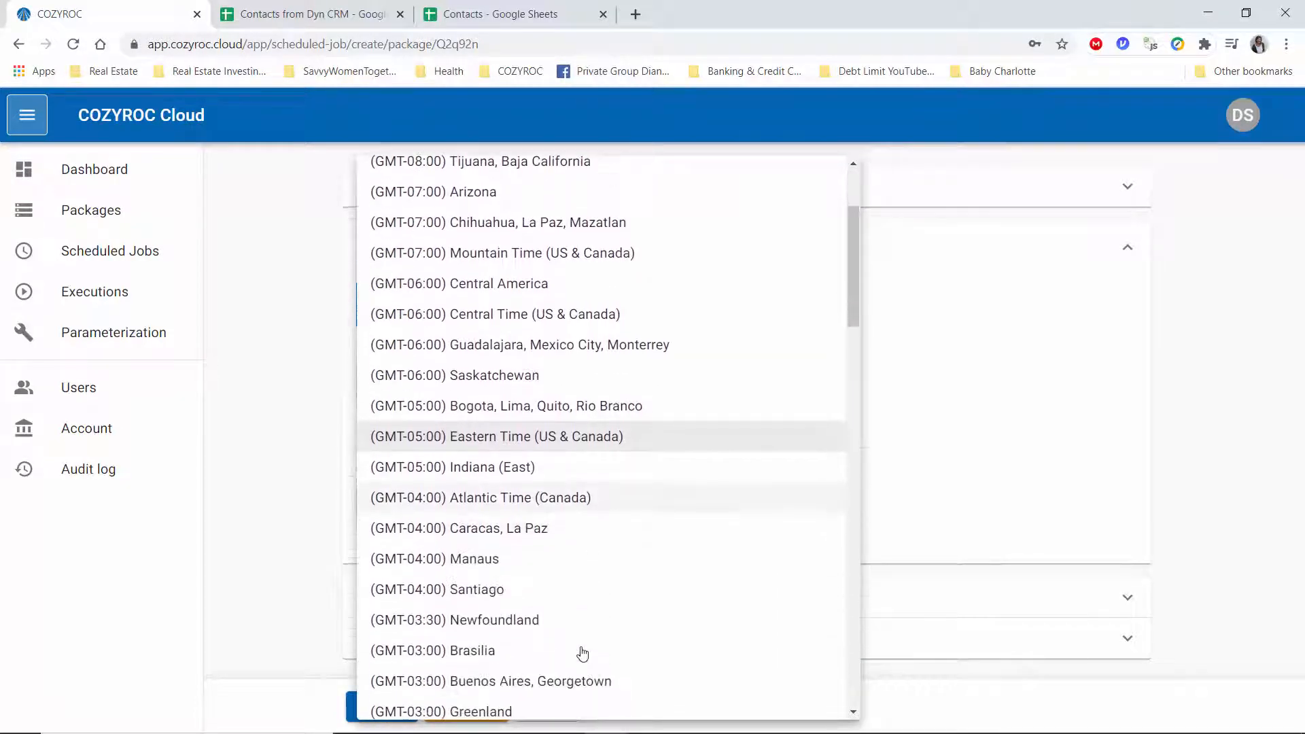
click(476, 591)
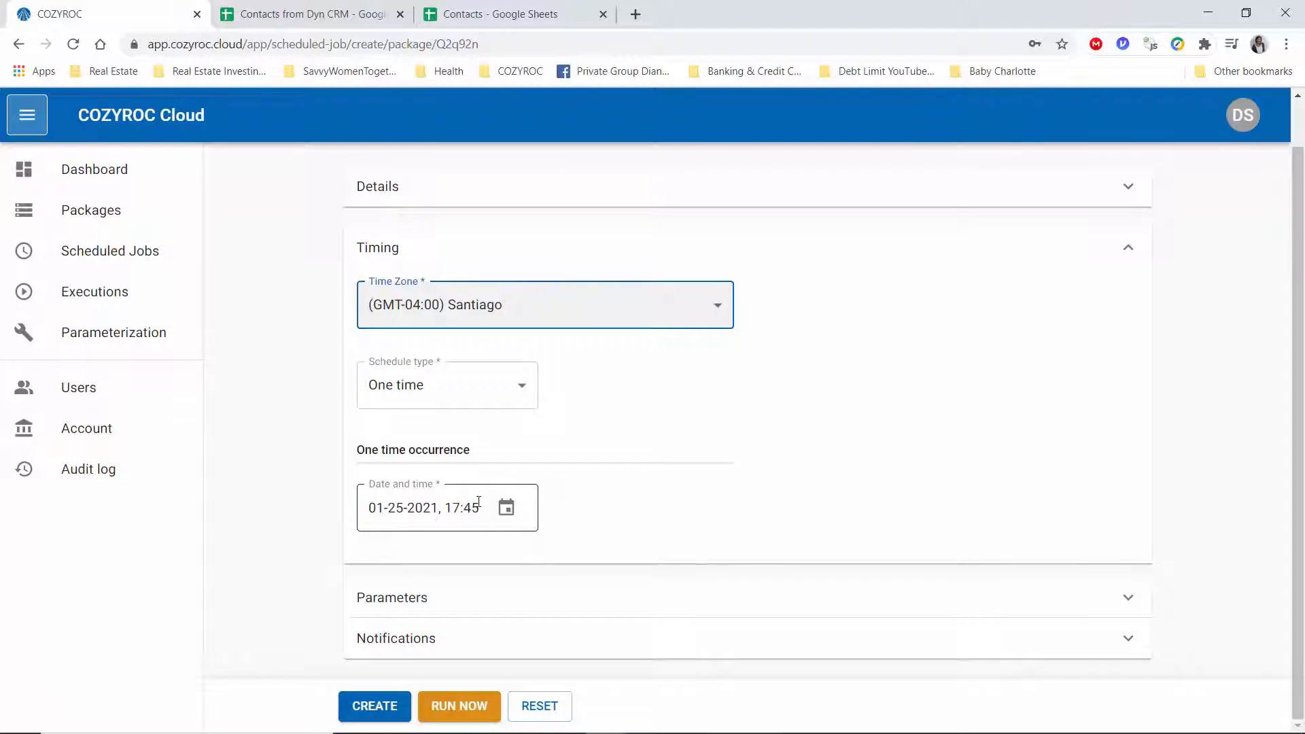
scroll(756, 459, up, 2)
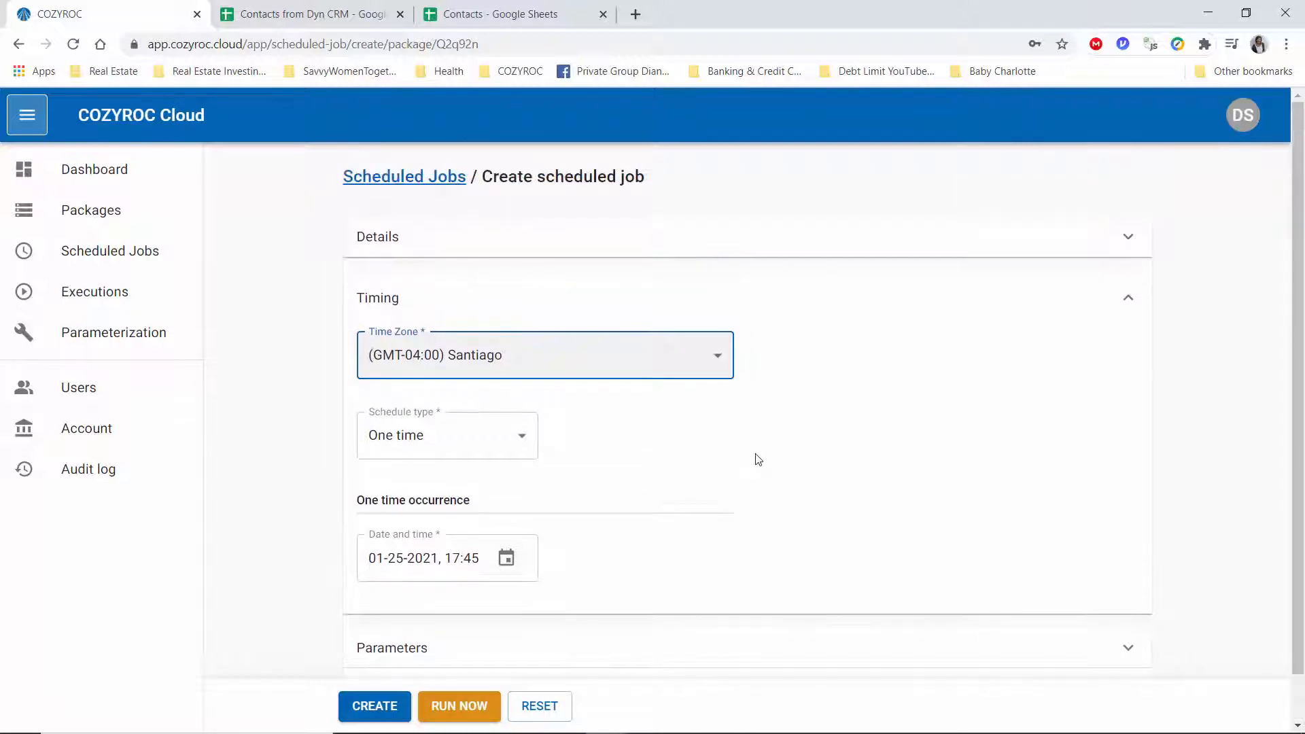
Step: Confirm the 01-25-2021, 17:45 run time, create the scheduled job and dismiss the notification
click(507, 558)
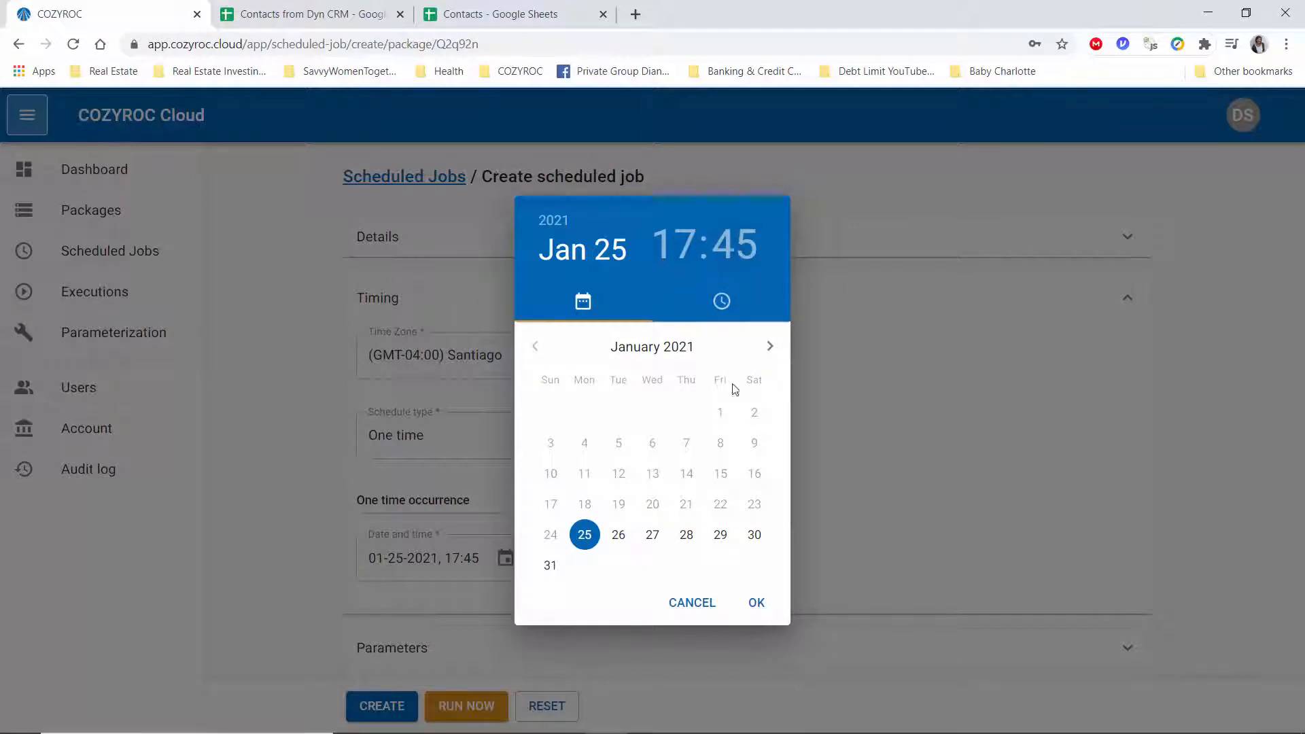
click(755, 603)
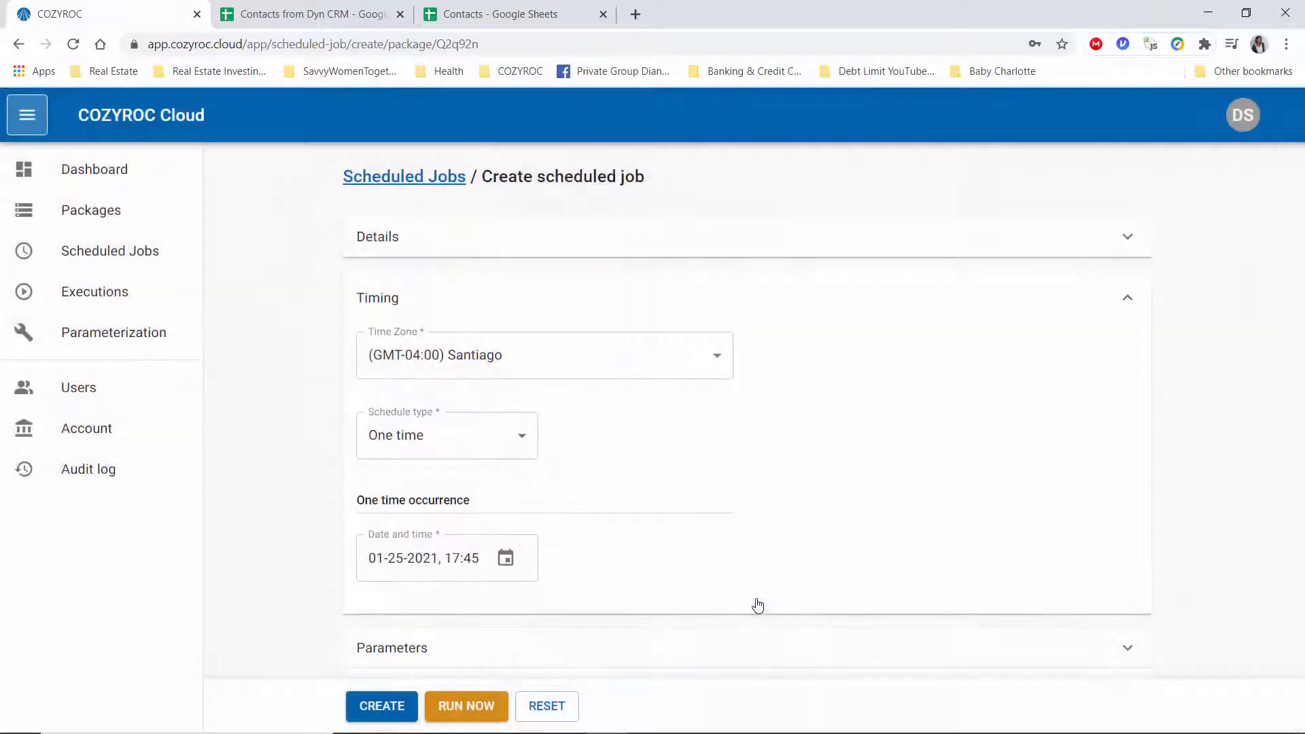
click(374, 711)
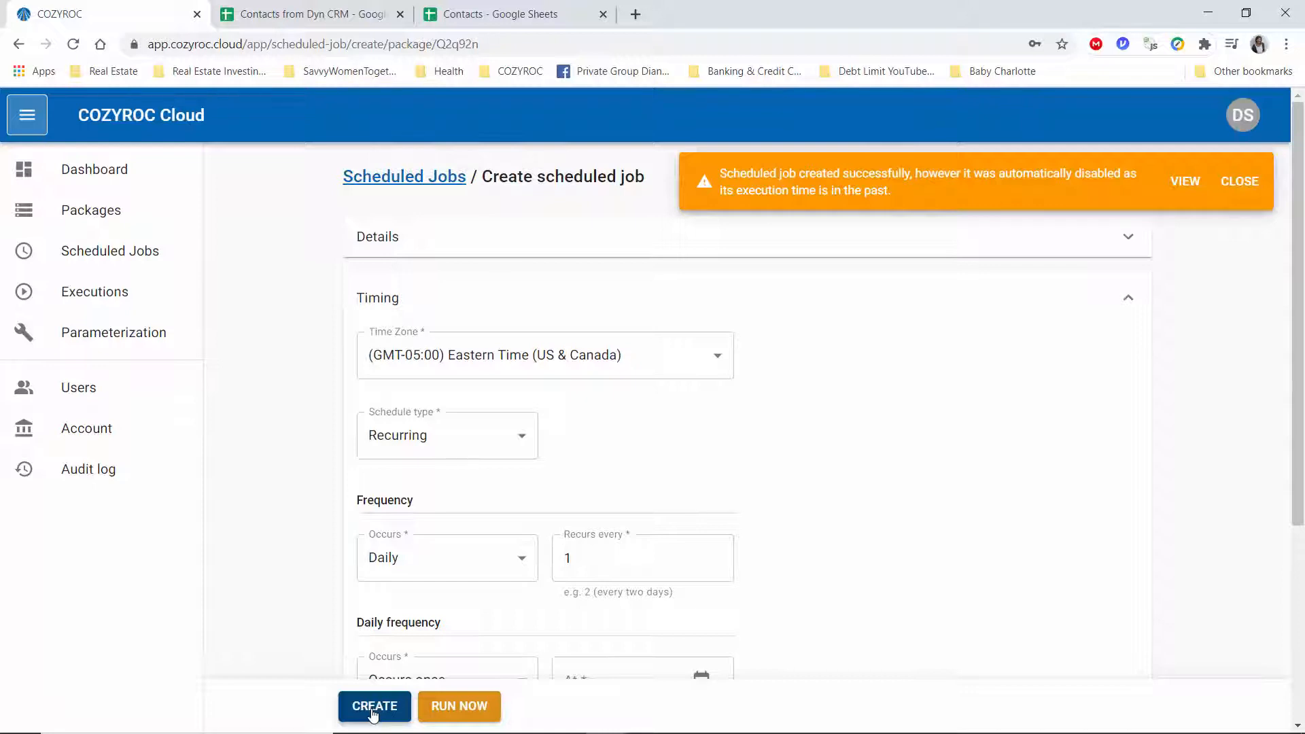
click(1250, 180)
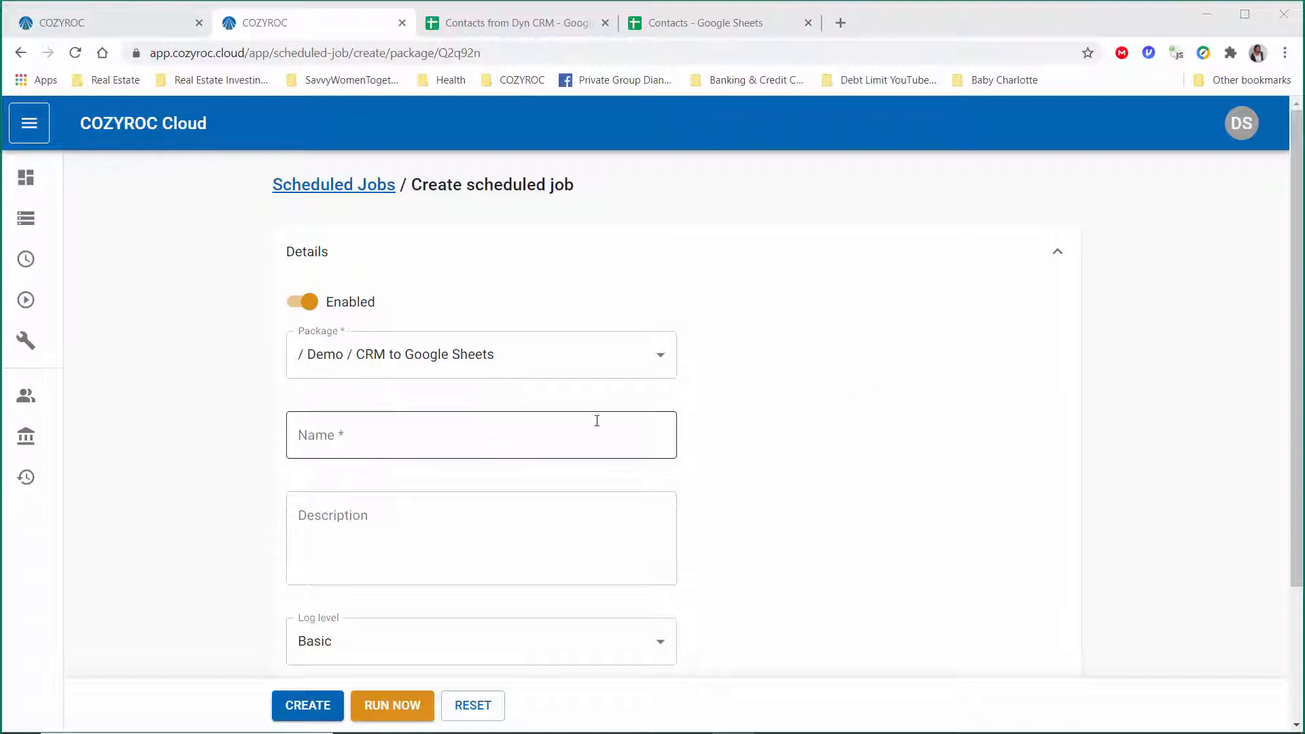
Step: Name the new scheduled job "Schedule pkg to run 4 minutes in the past" and open its timing settings
click(536, 442)
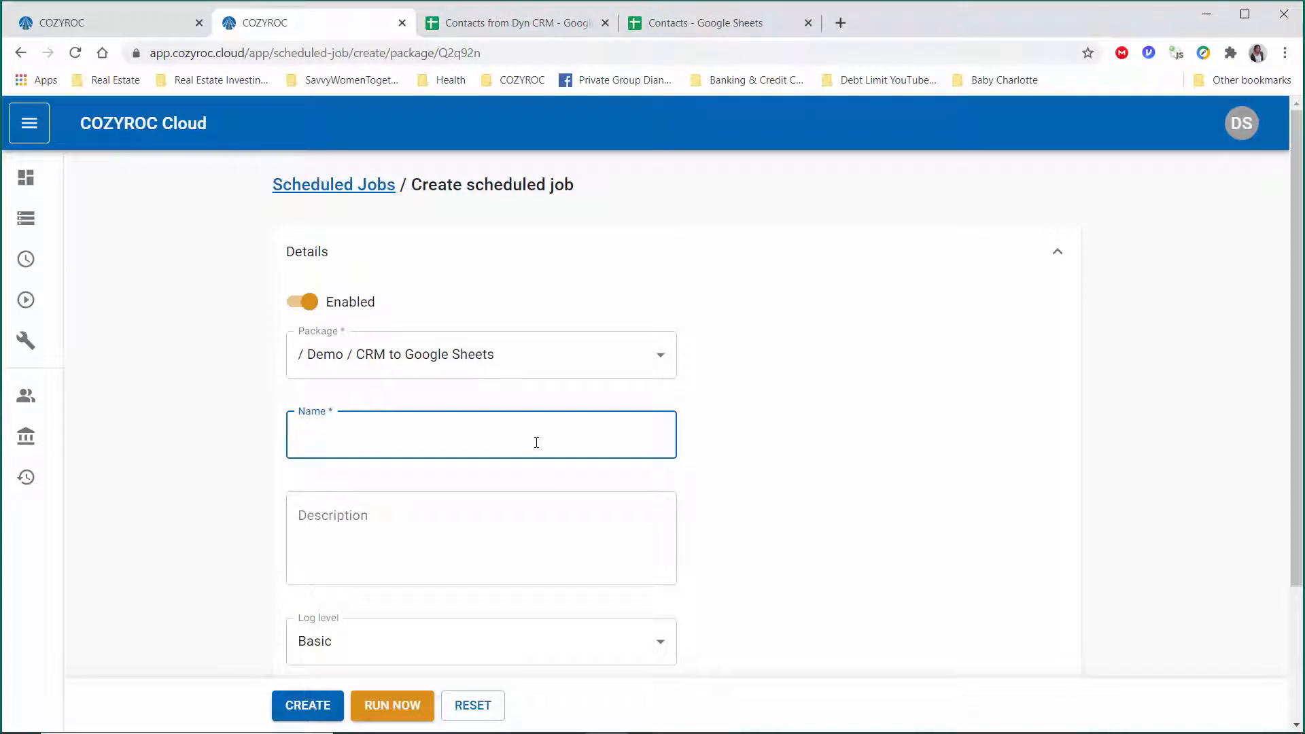
text(Schedule pkg to run 4 minutes)
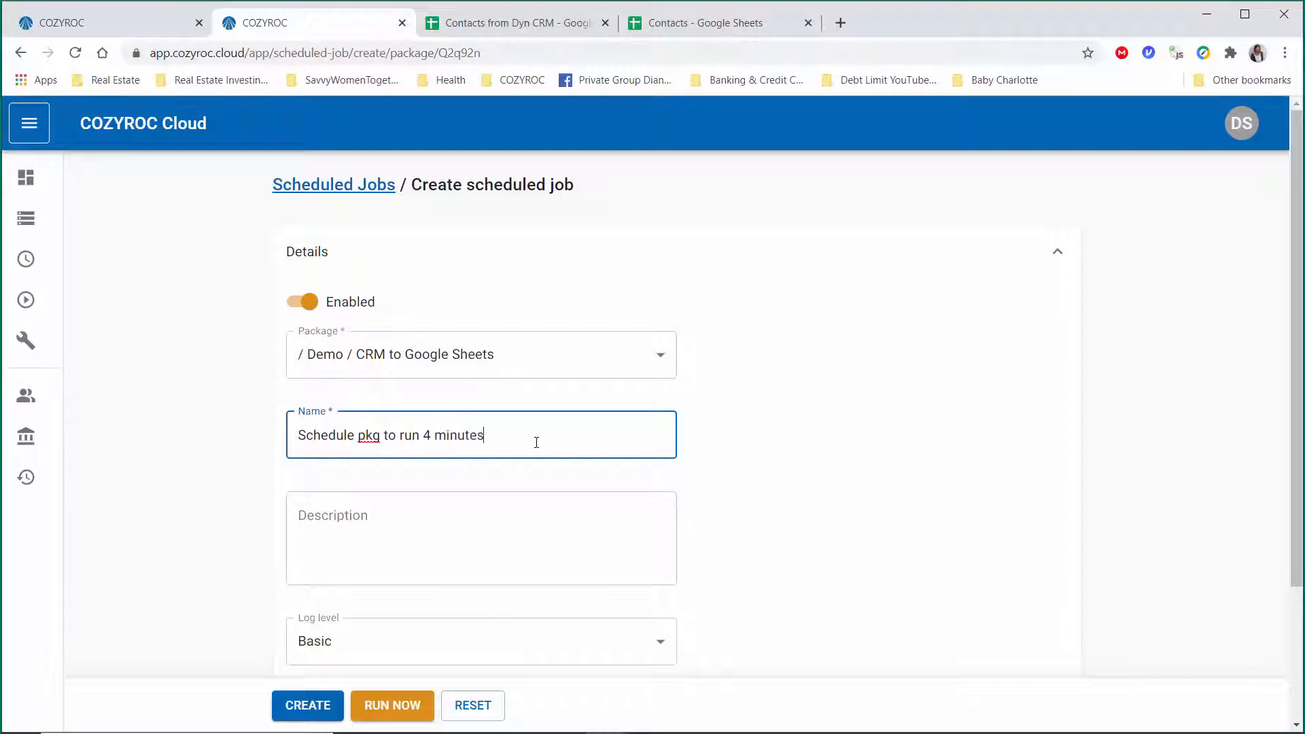
text( in the past)
scroll(926, 509, down, 3)
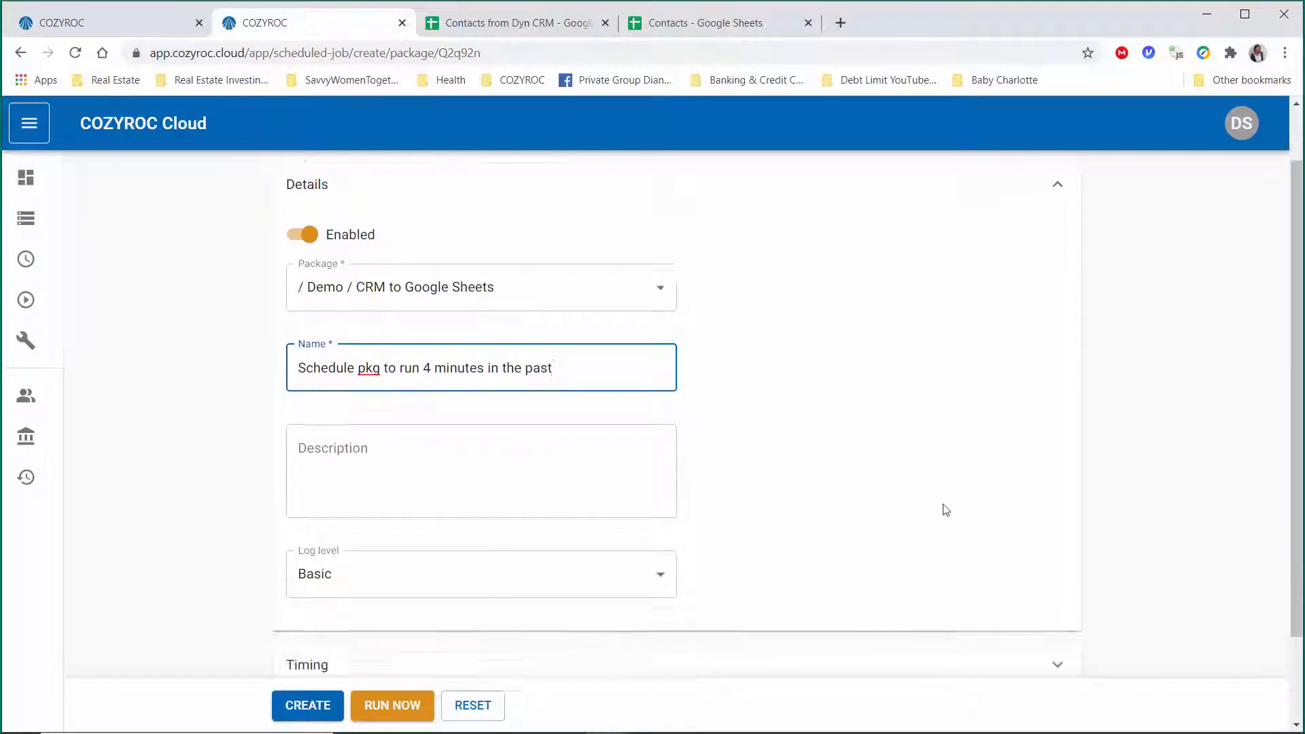
click(885, 561)
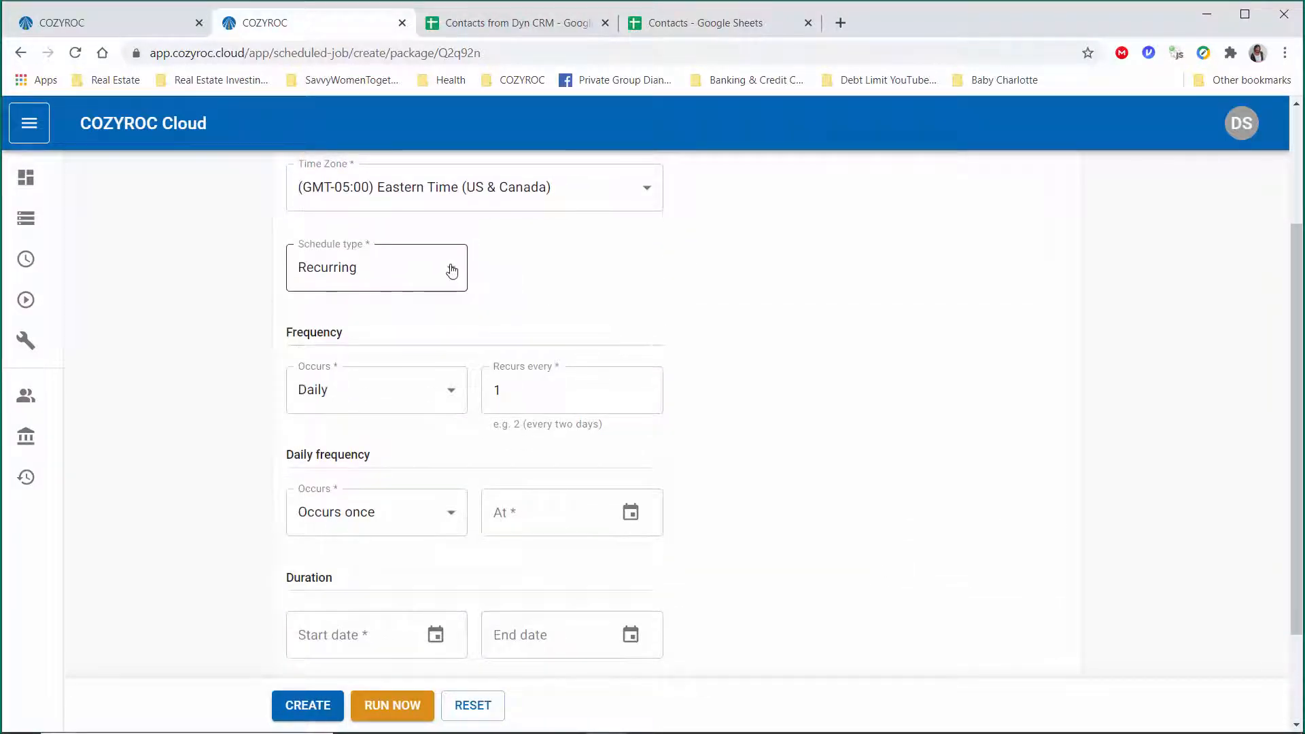
Step: Make the schedule one-time and set its occurrence to January 27, 2021 at 16:11
click(451, 270)
click(361, 344)
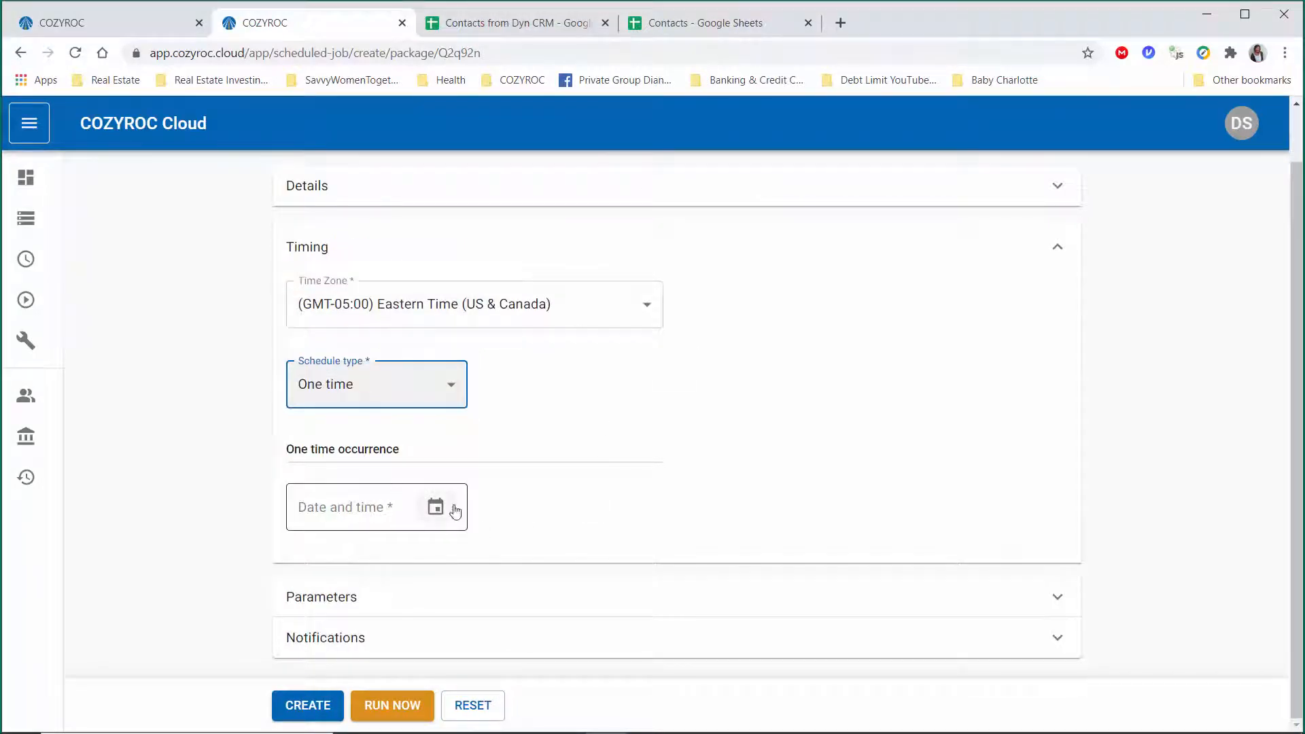
click(435, 513)
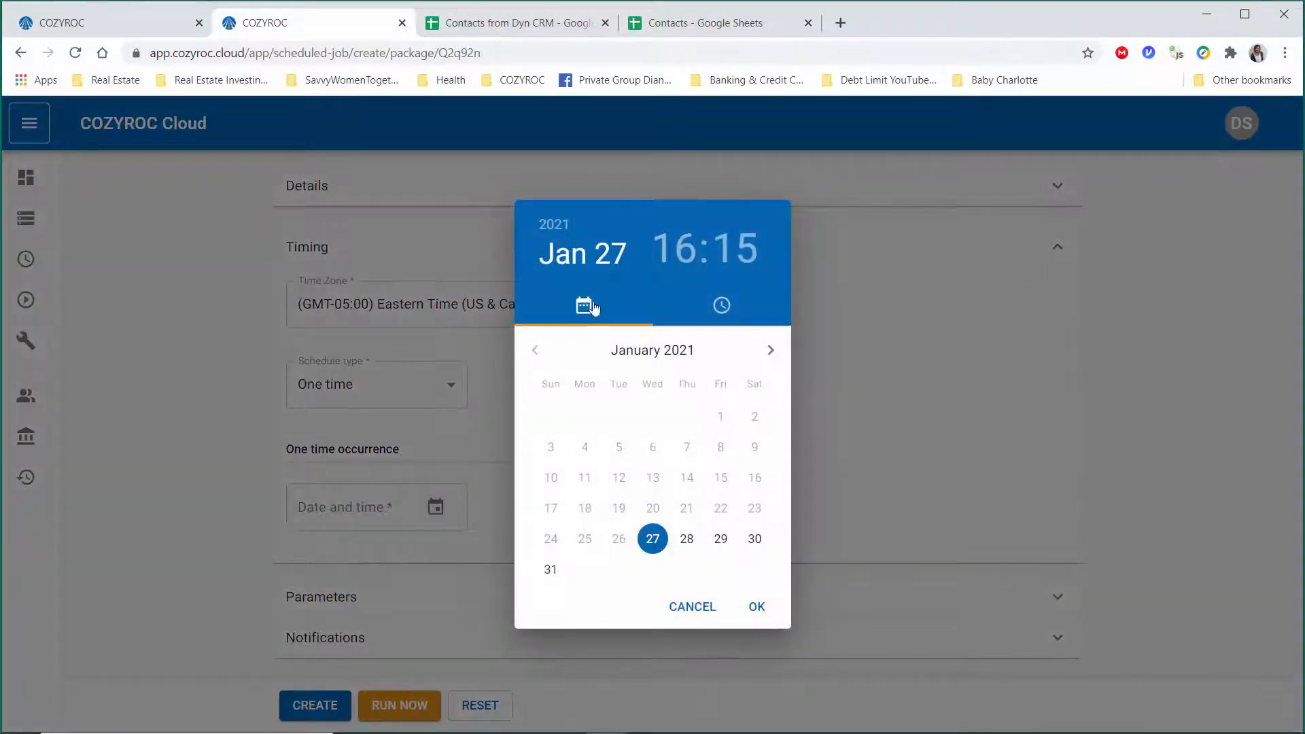
click(745, 255)
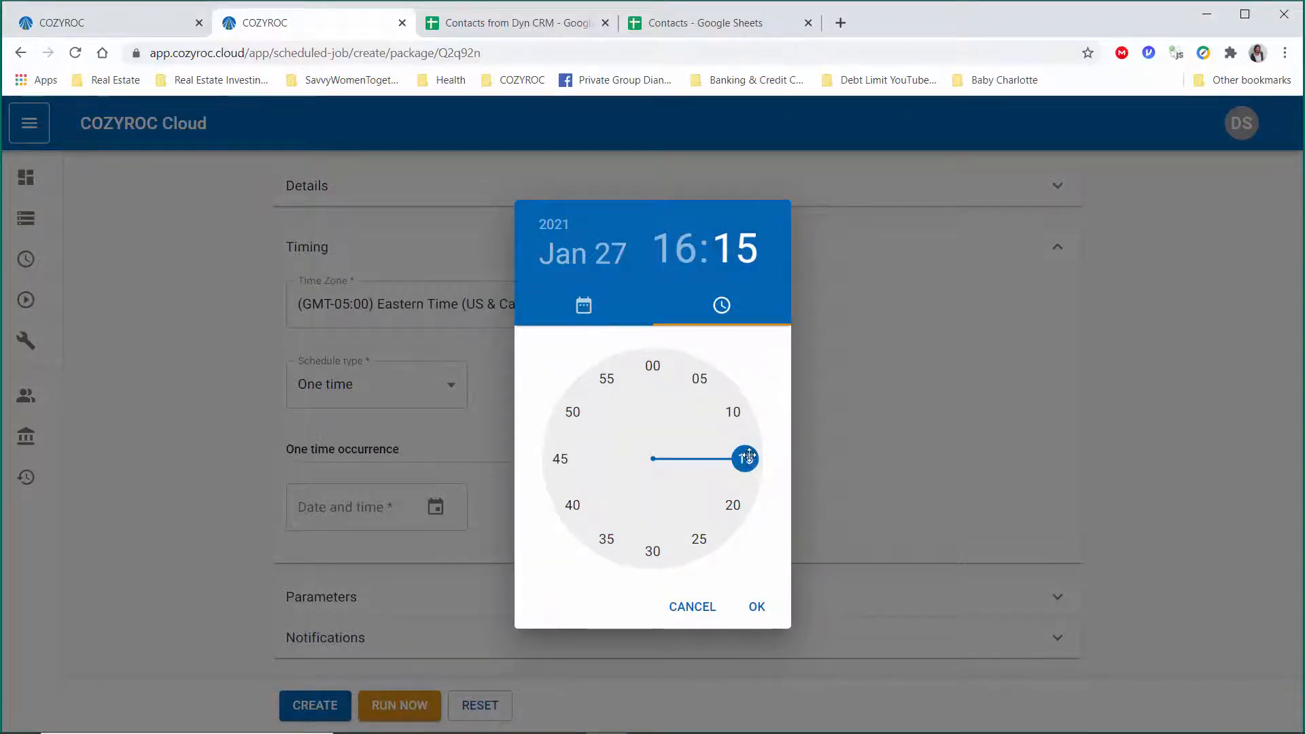
drag(745, 460, 757, 416)
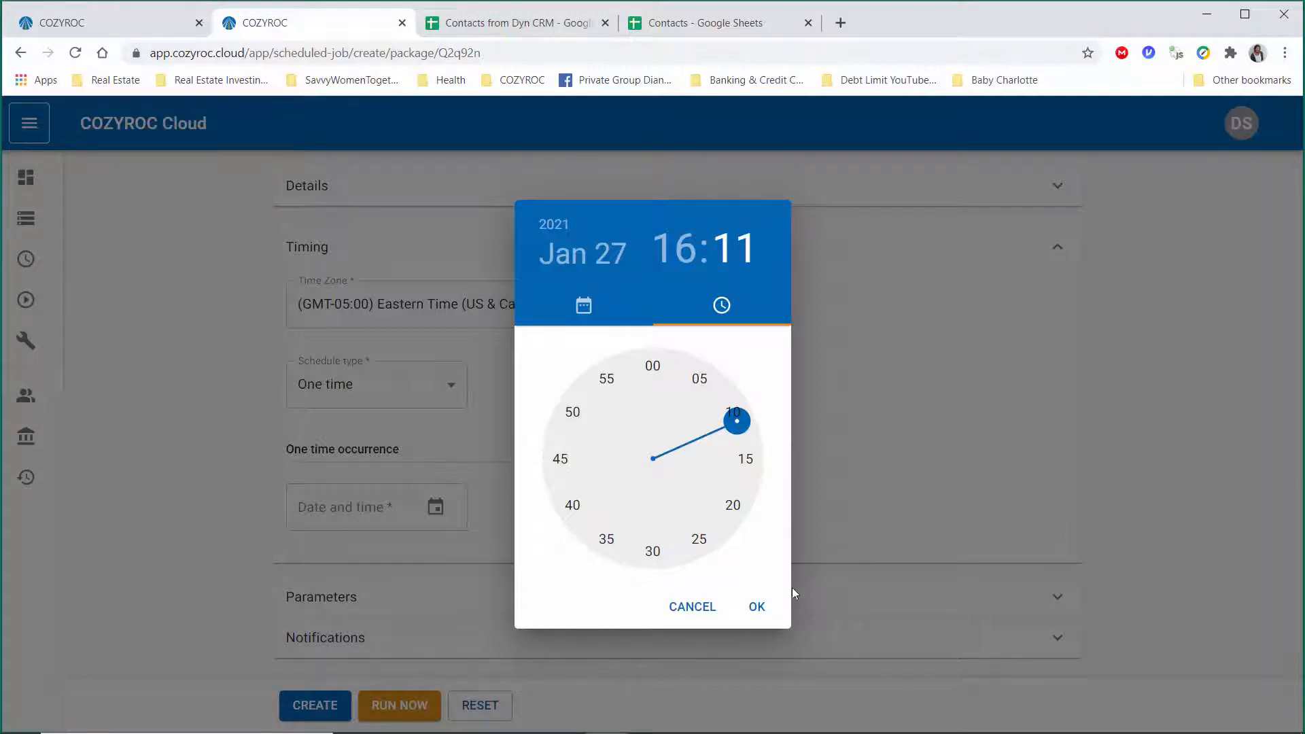
click(756, 608)
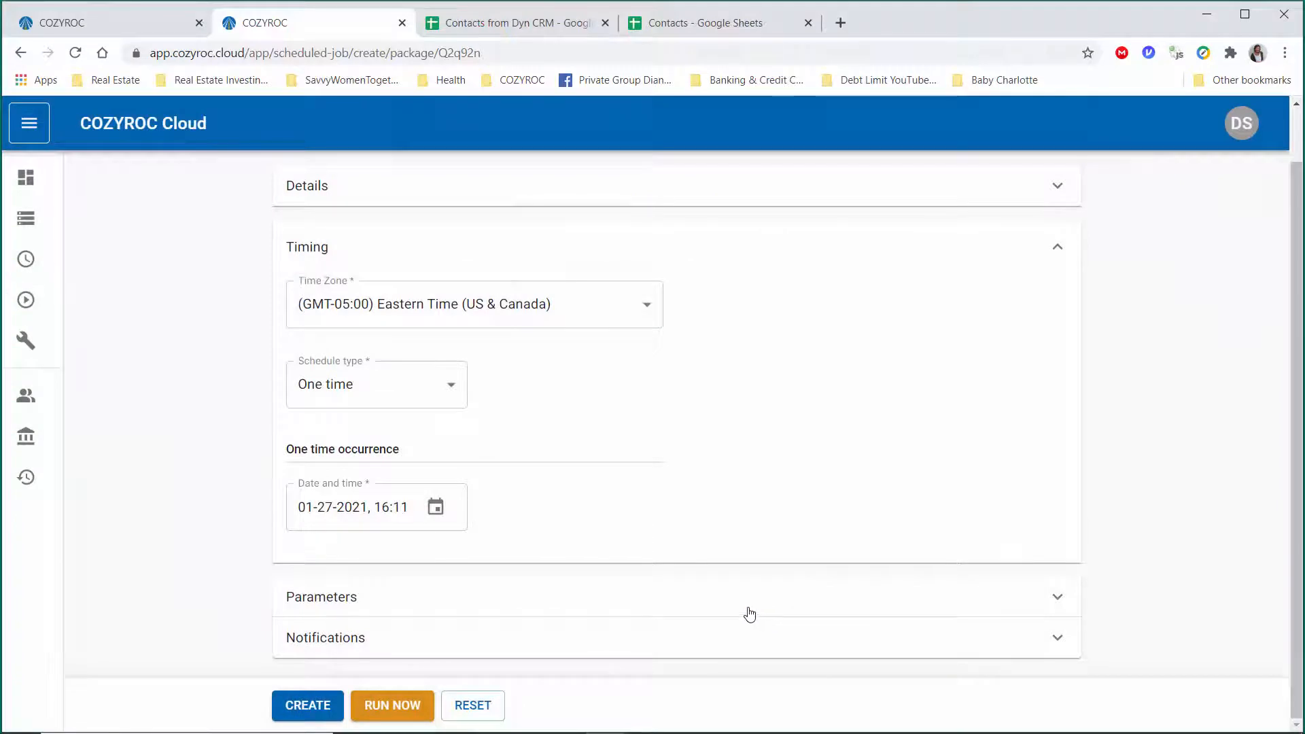
Step: Create the scheduled job and view its details page
click(305, 709)
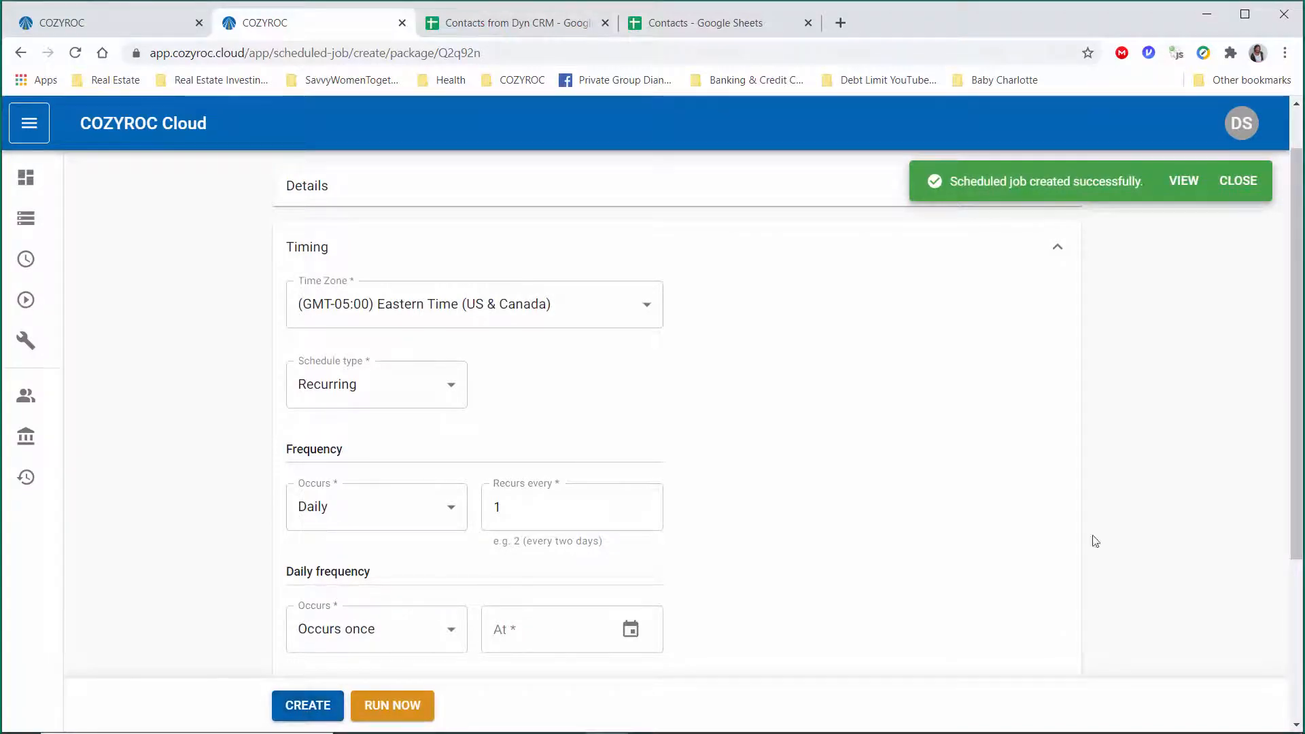
click(1183, 182)
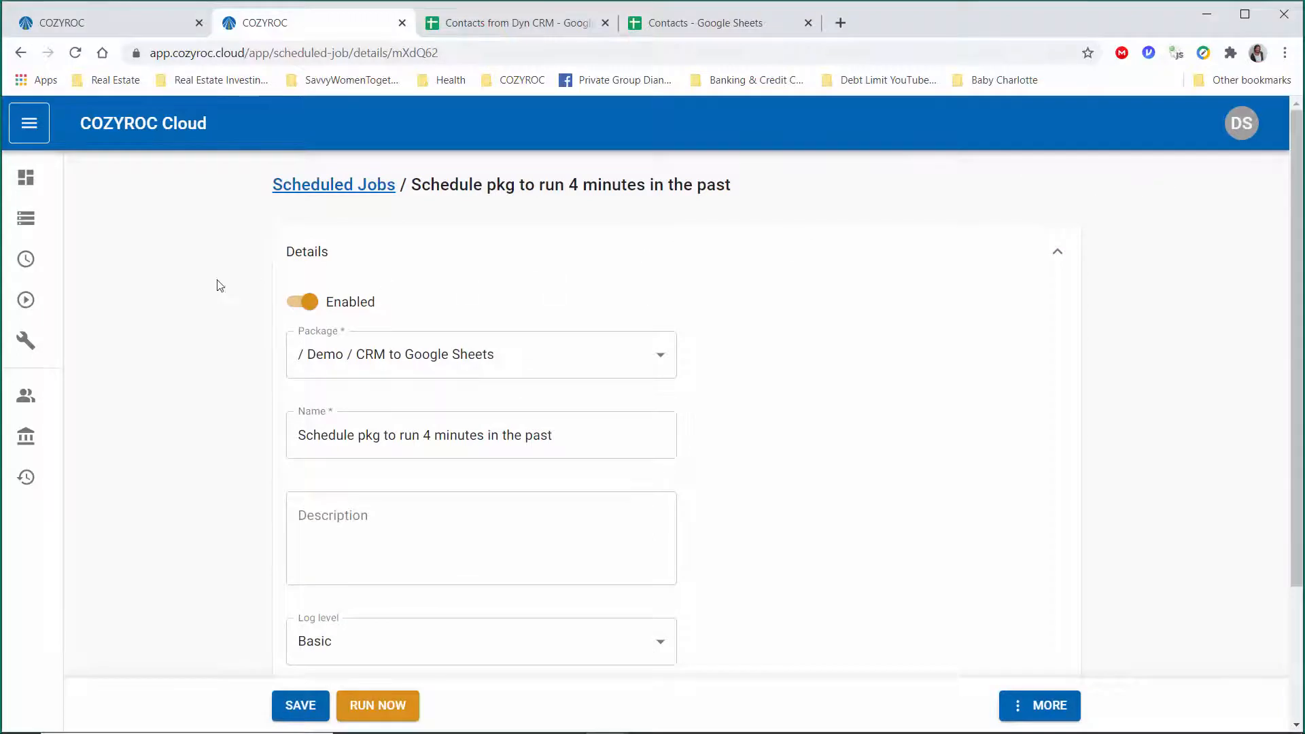
Step: Refresh the list of executions and open the newest CRM to Google Sheets execution
click(25, 300)
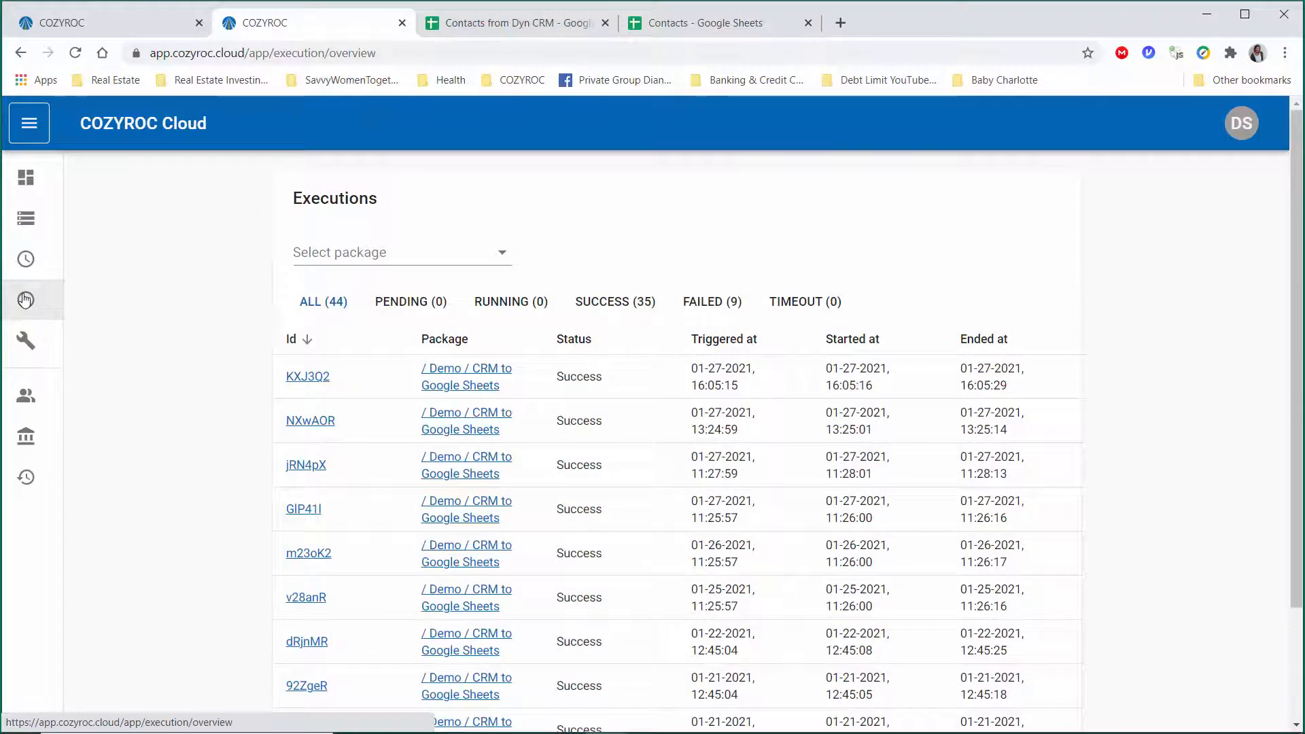
click(76, 53)
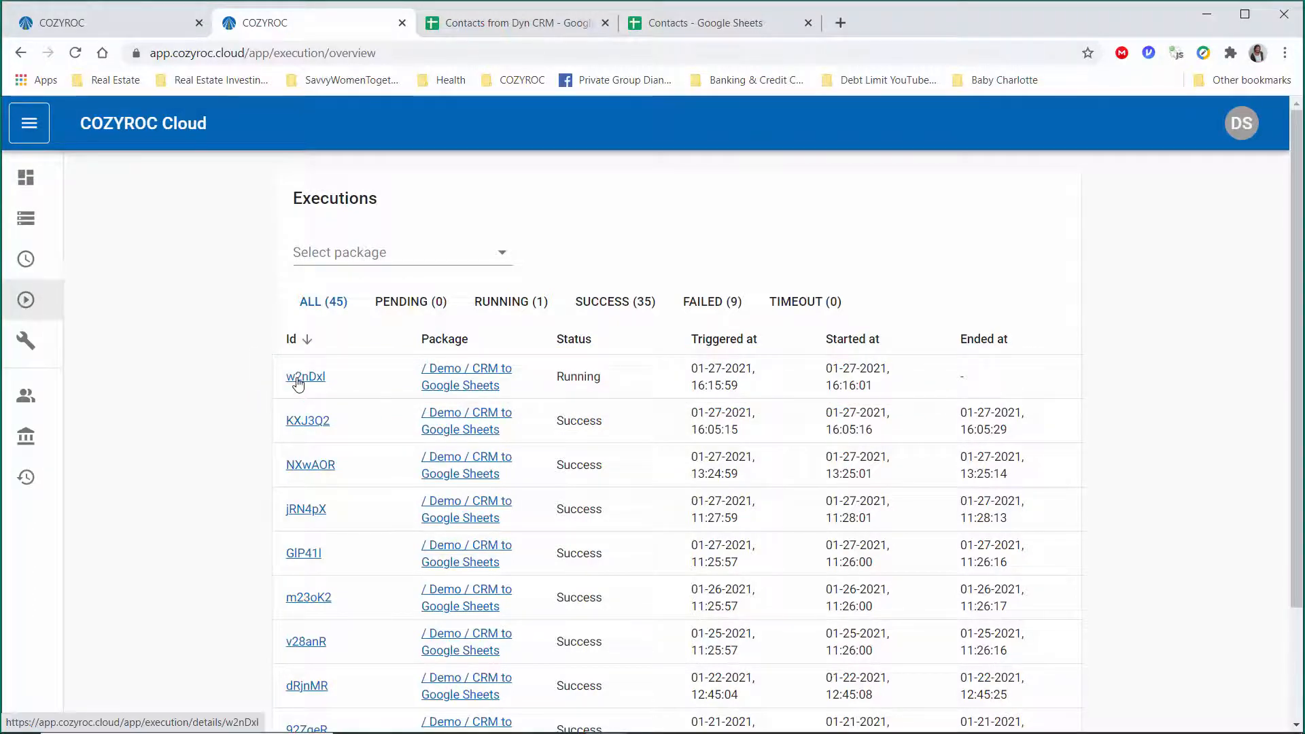
click(299, 378)
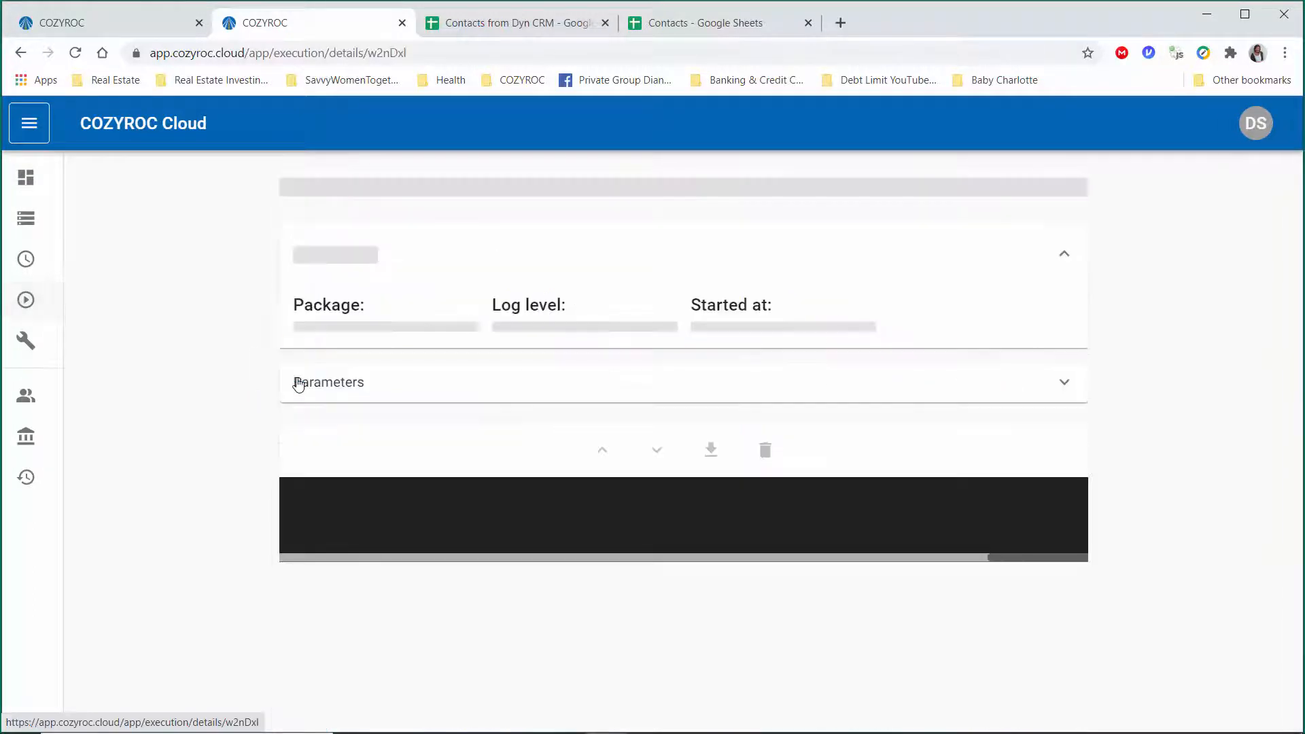